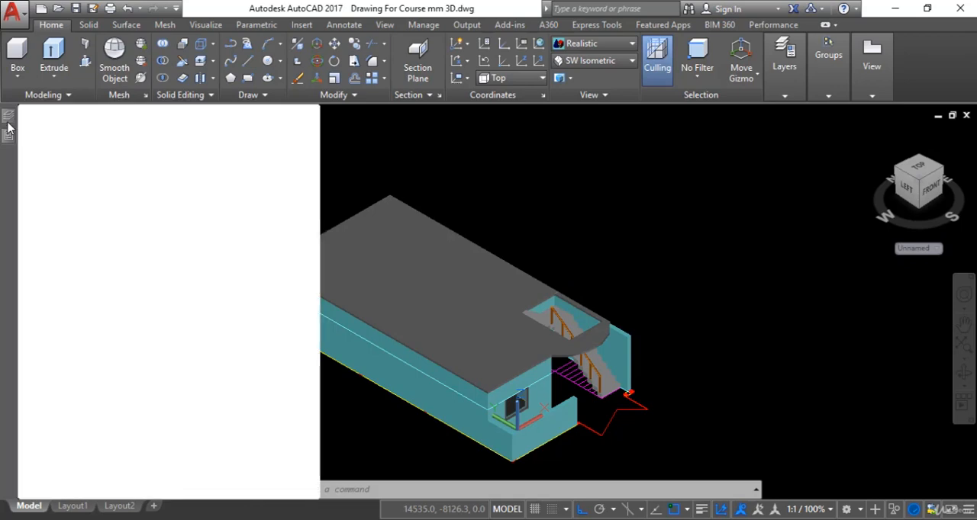
Create a layer named 3d mumty, make it current and set its colour to cyan.
mouse_move(9, 119)
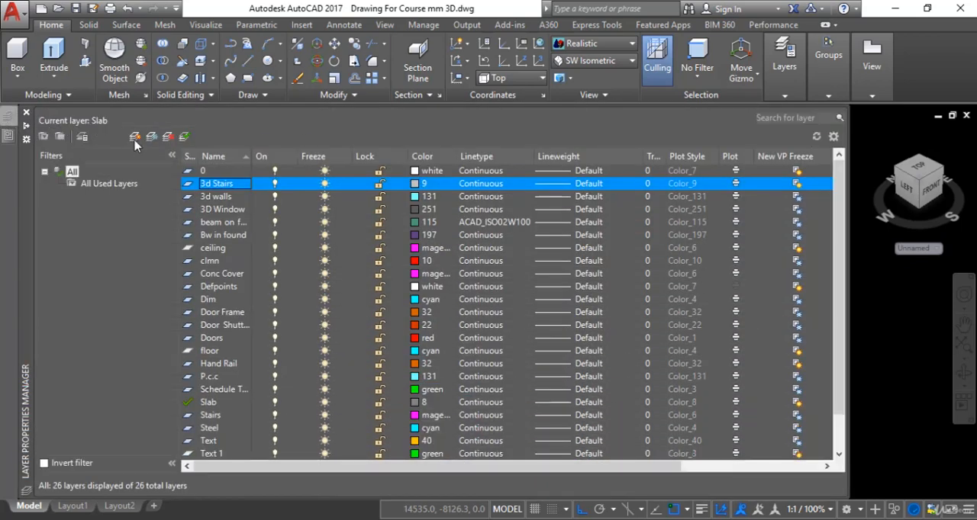
left_click(136, 137)
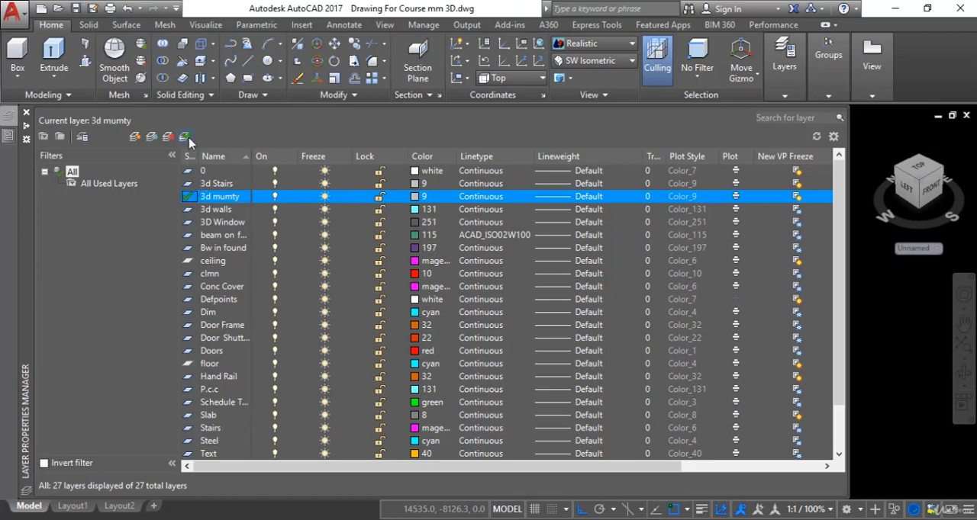
left_click(416, 200)
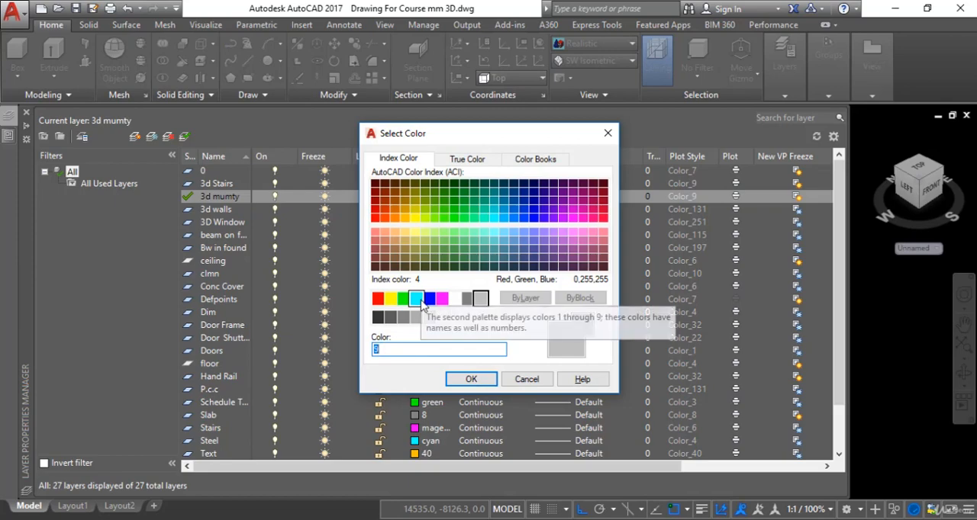
left_click(418, 299)
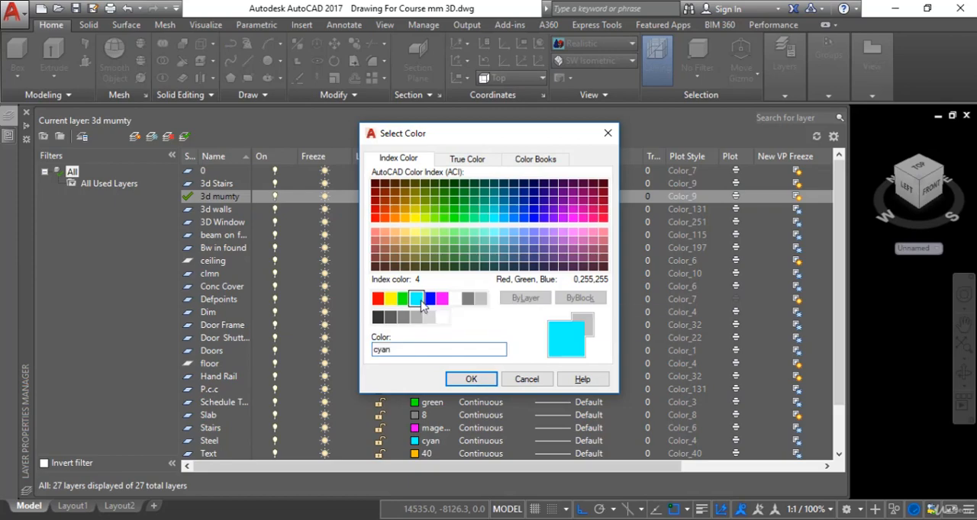
left_click(481, 379)
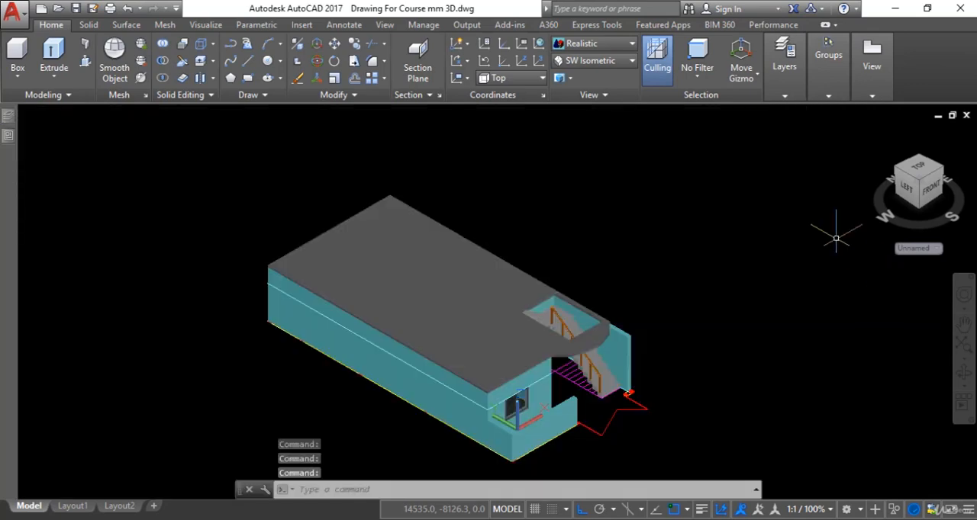
Switch the model to the Top view with the 2D Wireframe visual style.
left_click(602, 61)
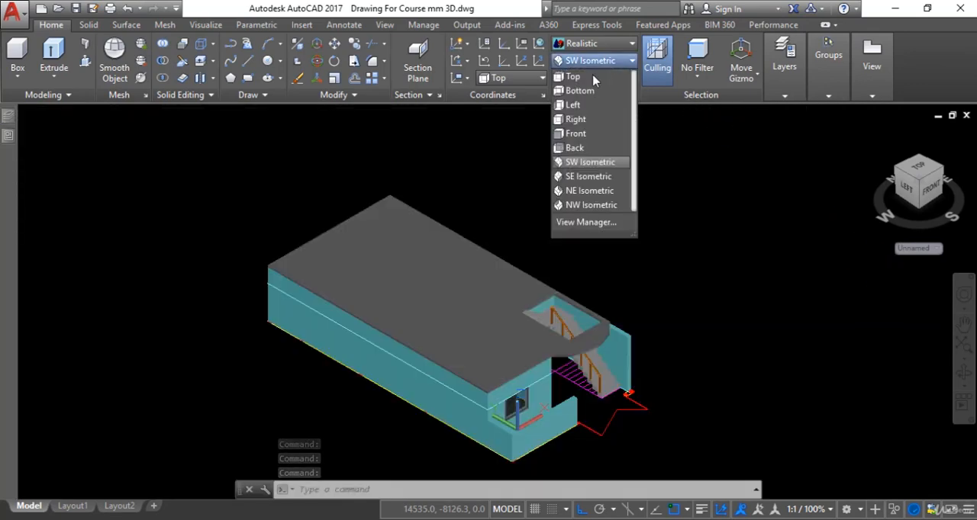
left_click(587, 159)
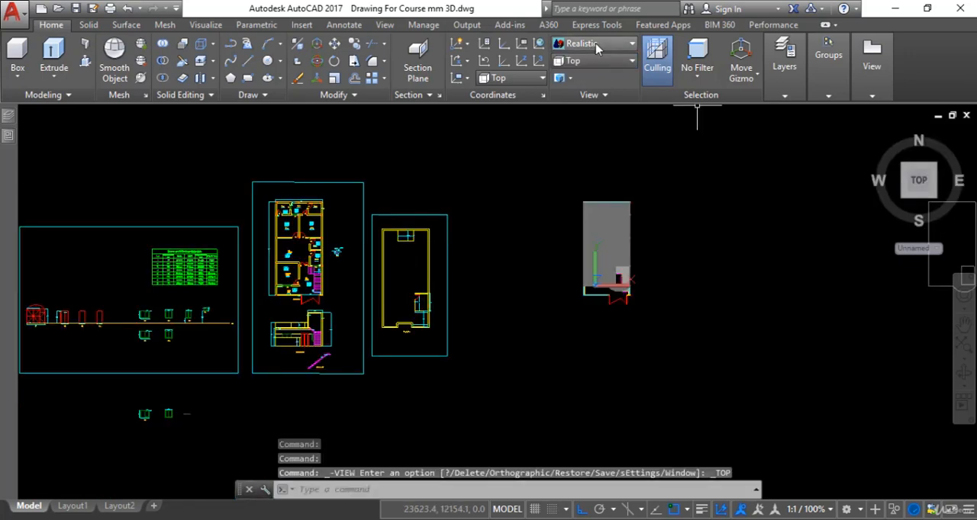
left_click(597, 49)
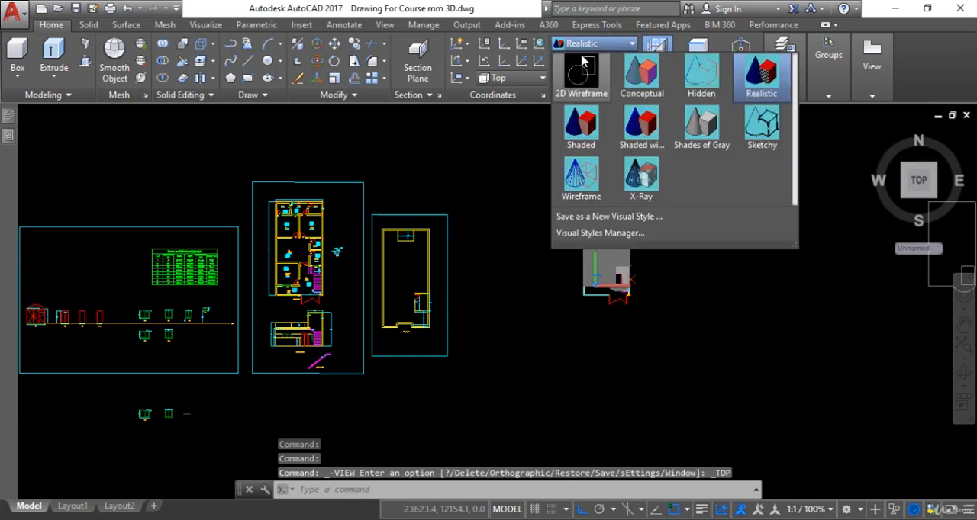
left_click(580, 74)
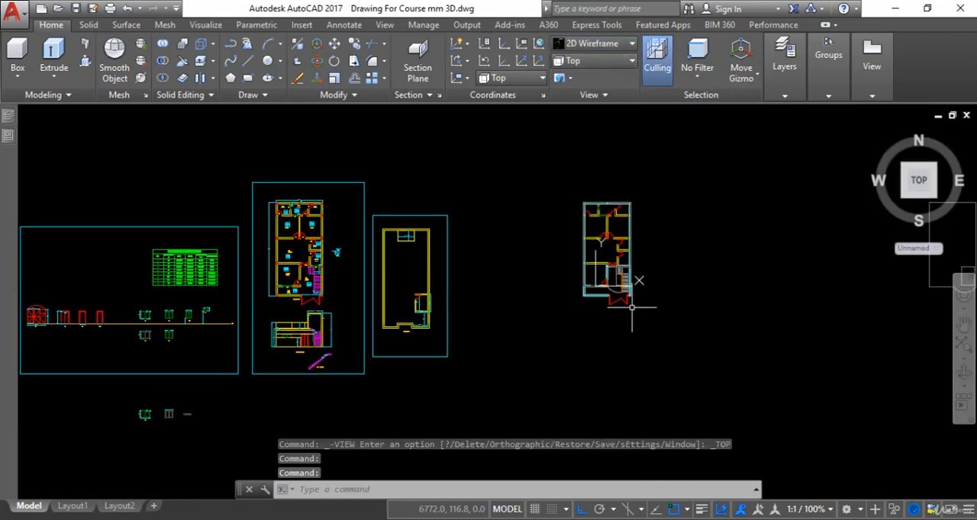
Draw a rectangle over the stair opening, from its corner beside the double door to the diagonally opposite corner at the outer wall.
scroll(632, 308, "up", 3)
scroll(618, 253, "up", 2)
scroll(617, 280, "down", 1)
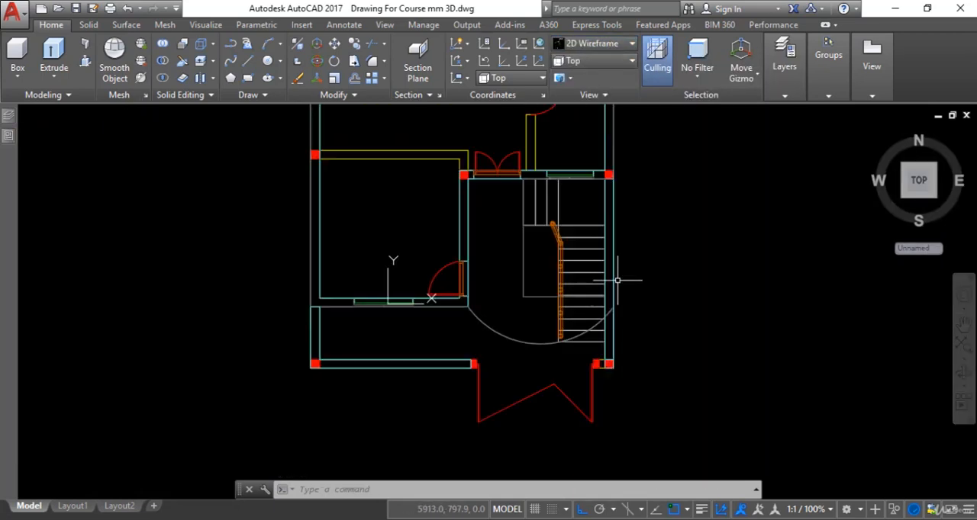
middle_click_drag(617, 280, 615, 305)
scroll(522, 204, "up", 2)
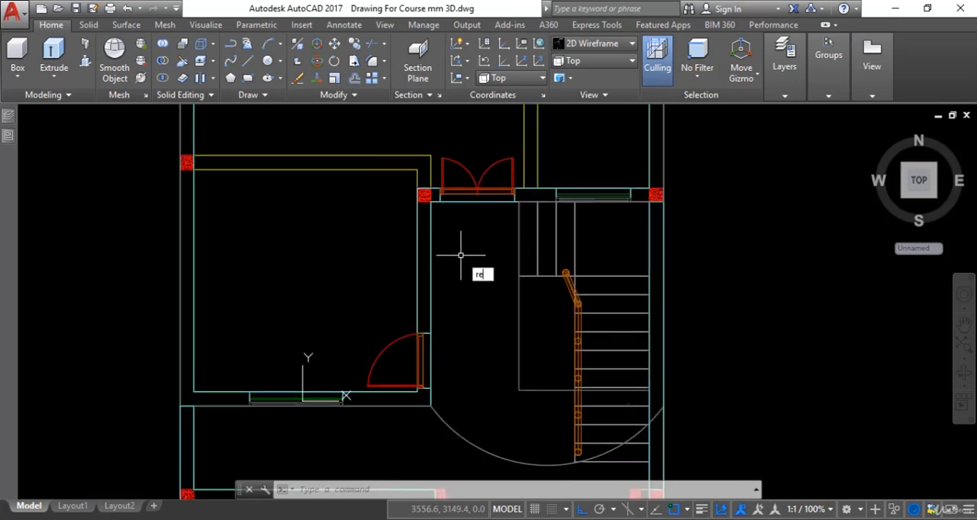
type("c")
key("Return")
scroll(505, 216, "up", 2)
left_click(527, 194)
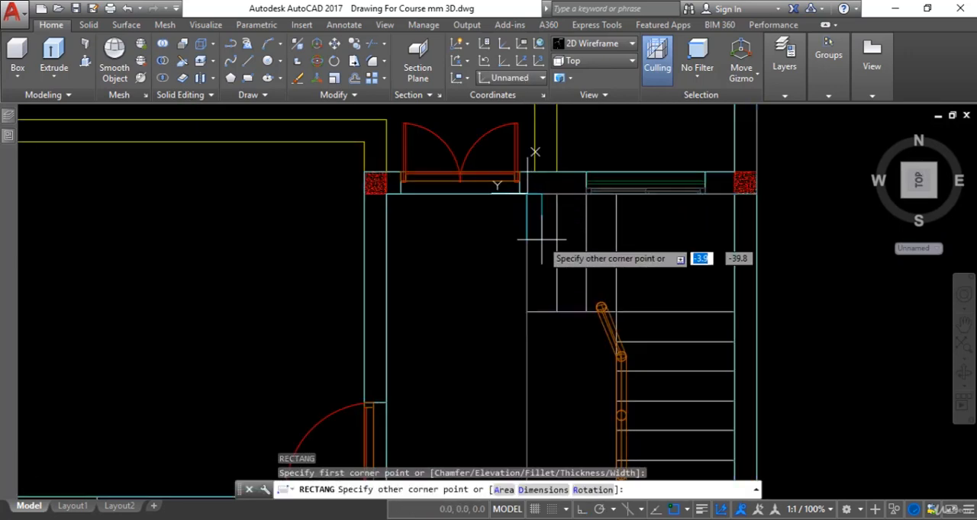
scroll(541, 240, "down", 2)
scroll(632, 380, "up", 2)
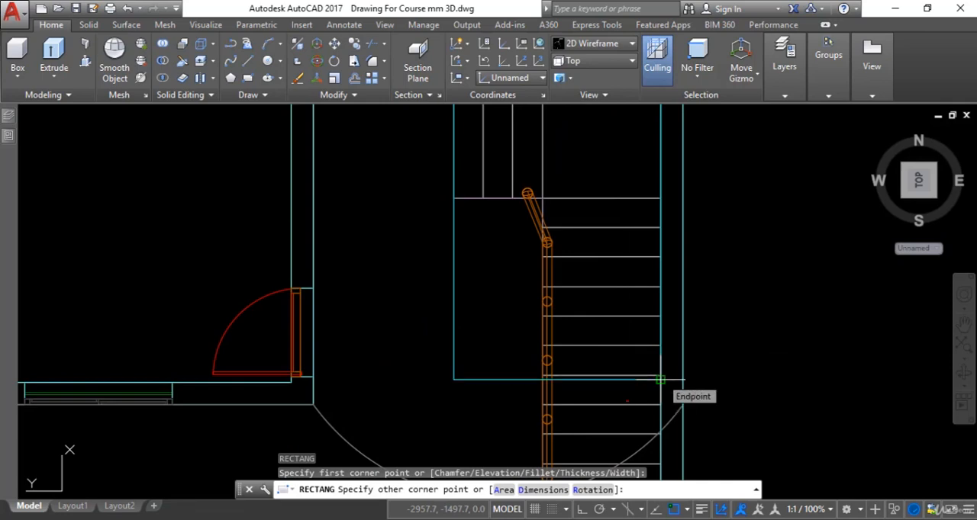
left_click(659, 379)
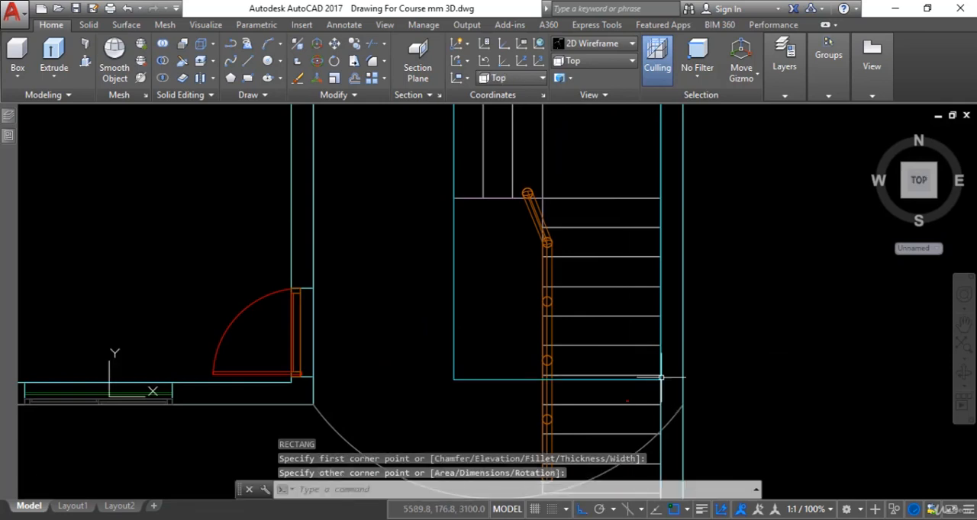
Move the new rectangle off the stairs into the empty area east of the floor plan.
left_click(529, 380)
type("m")
key("Return")
left_click(544, 320)
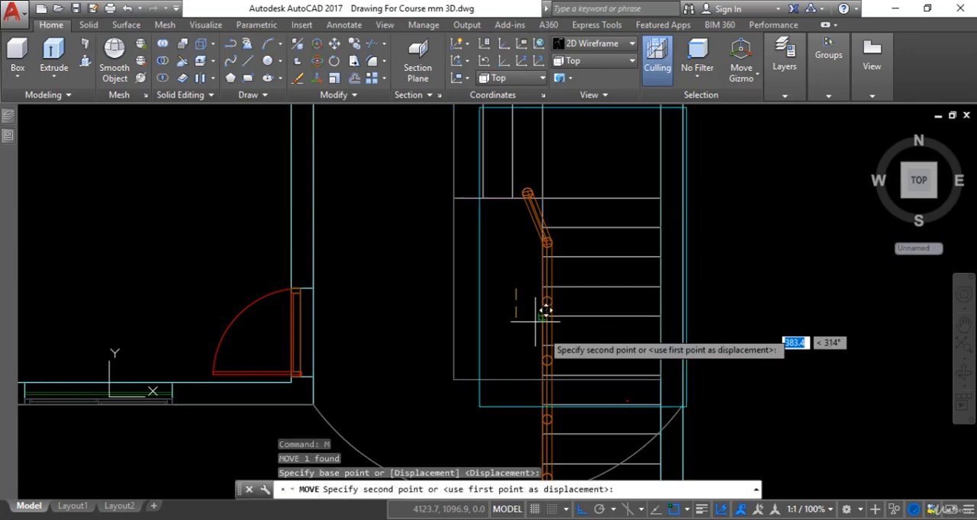
scroll(545, 305, "down", 6)
left_click(733, 317)
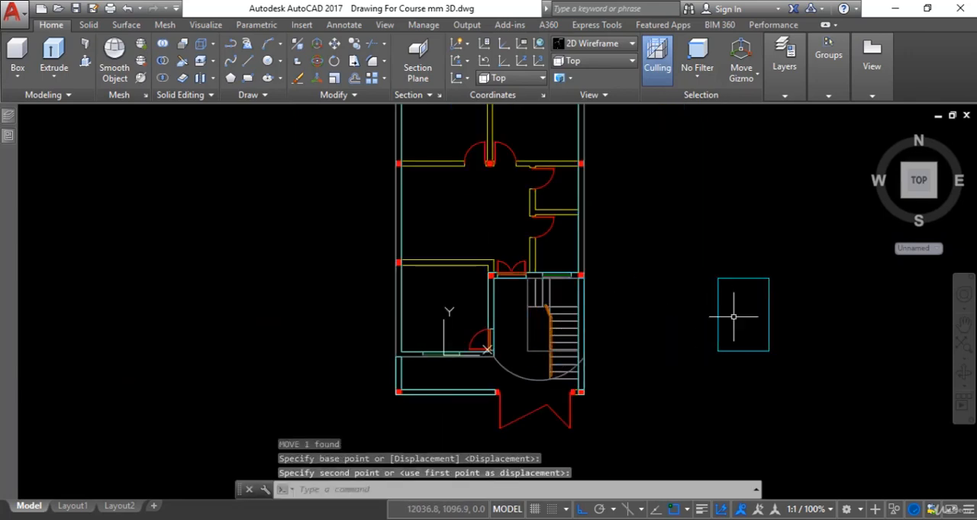
Examine the wall thickness dimension of the stair room in the Mumty Plan.
scroll(720, 320, "down", 4)
middle_click_drag(731, 321, 775, 321)
scroll(389, 363, "up", 5)
middle_click_drag(415, 319, 447, 217)
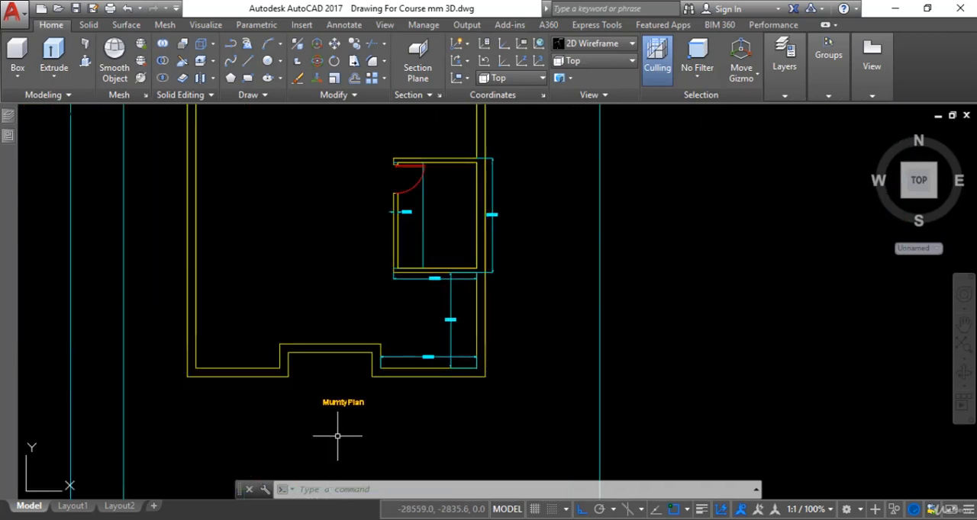
scroll(447, 305, "up", 1)
scroll(391, 312, "up", 3)
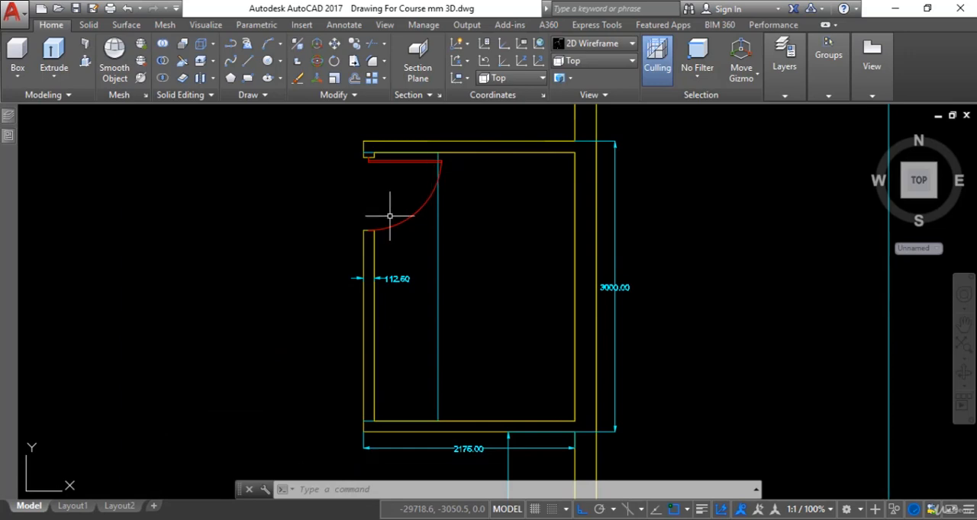
key("Escape")
type("dal")
key("Return")
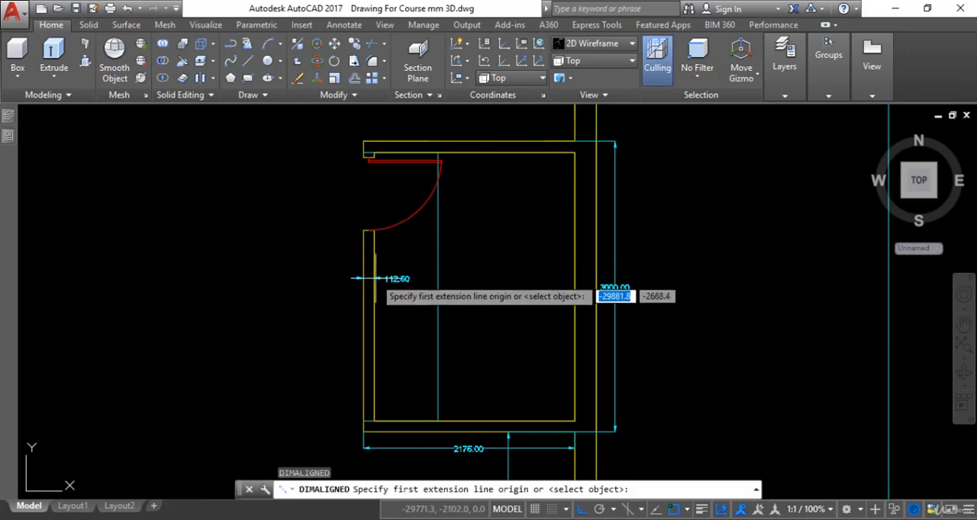
scroll(374, 306, "up", 4)
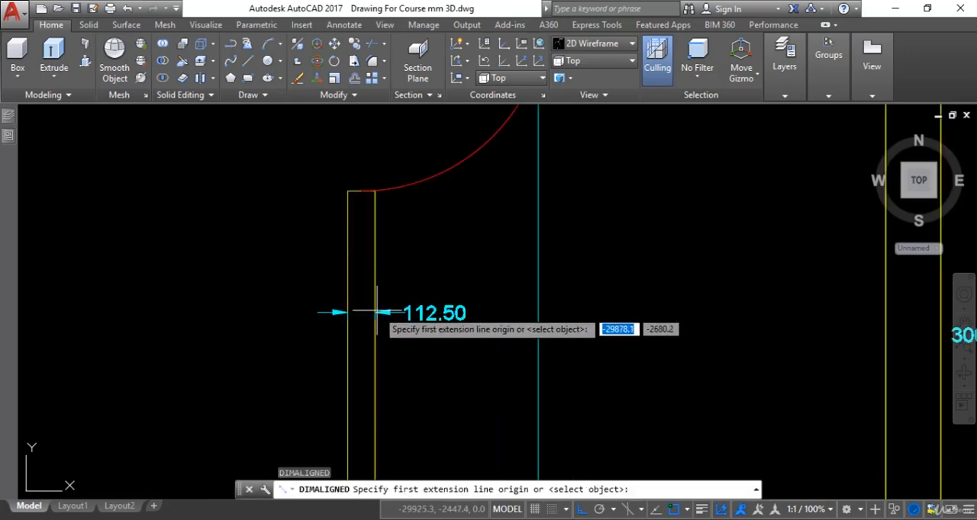
scroll(450, 328, "down", 4)
key("Escape")
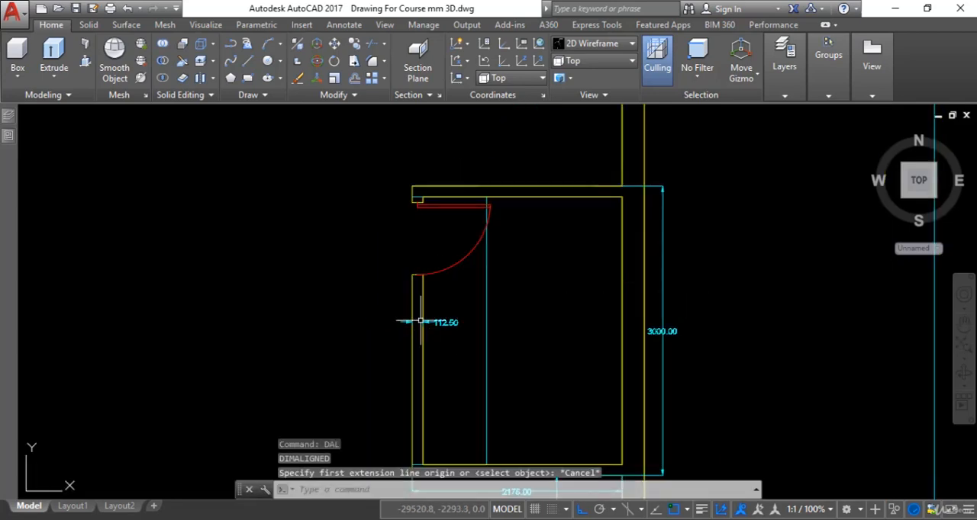
Check the stair room's length and width dimensions in the Mumty Plan and return to the moved rectangle.
scroll(508, 234, "down", 5)
middle_click_drag(494, 249, 475, 243)
scroll(489, 320, "up", 5)
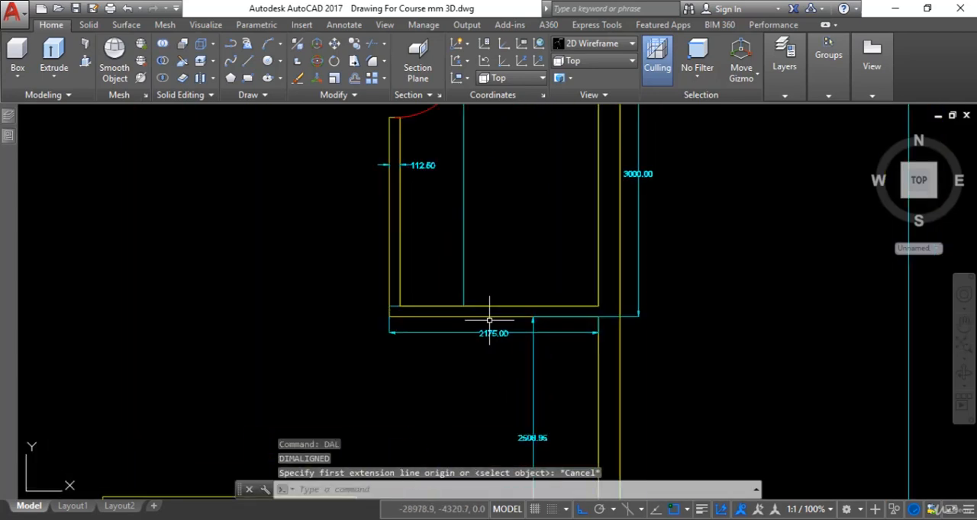
scroll(607, 225, "down", 3)
scroll(582, 211, "up", 3)
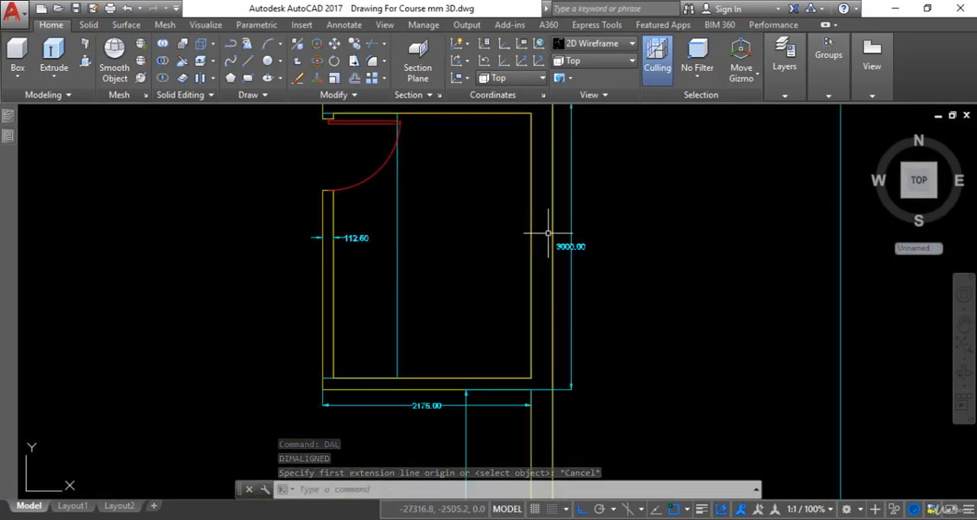
scroll(550, 247, "down", 8)
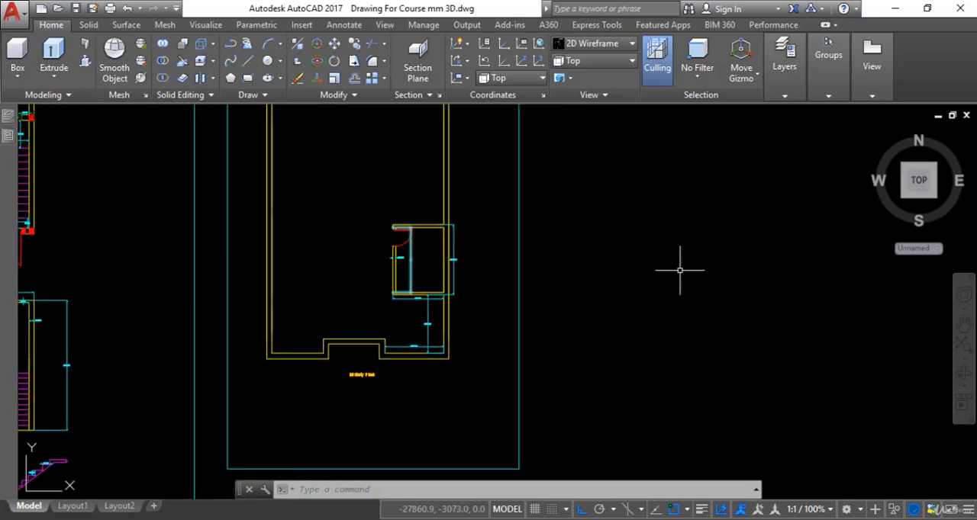
middle_click_drag(682, 267, 463, 286)
scroll(683, 305, "up", 8)
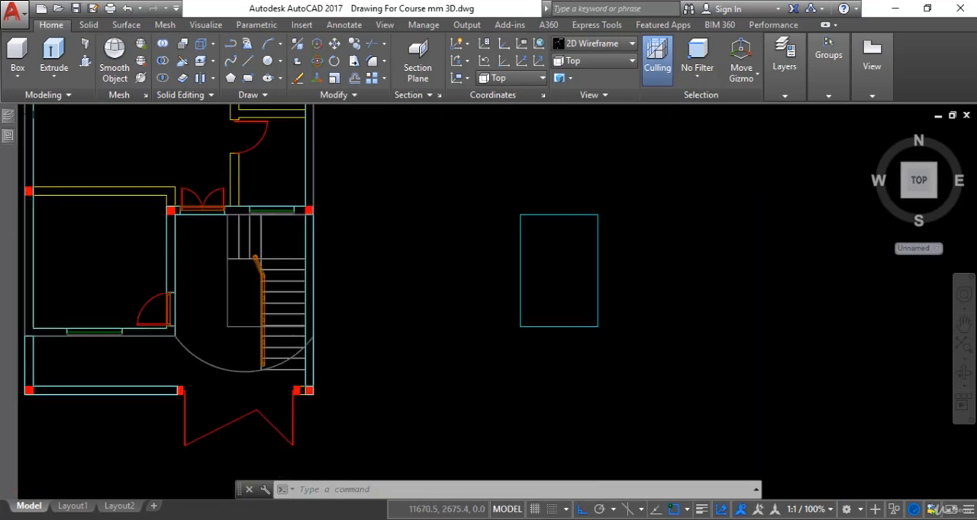
key("Escape")
key("Escape")
key("Escape")
key("Escape")
type("o")
key("Return")
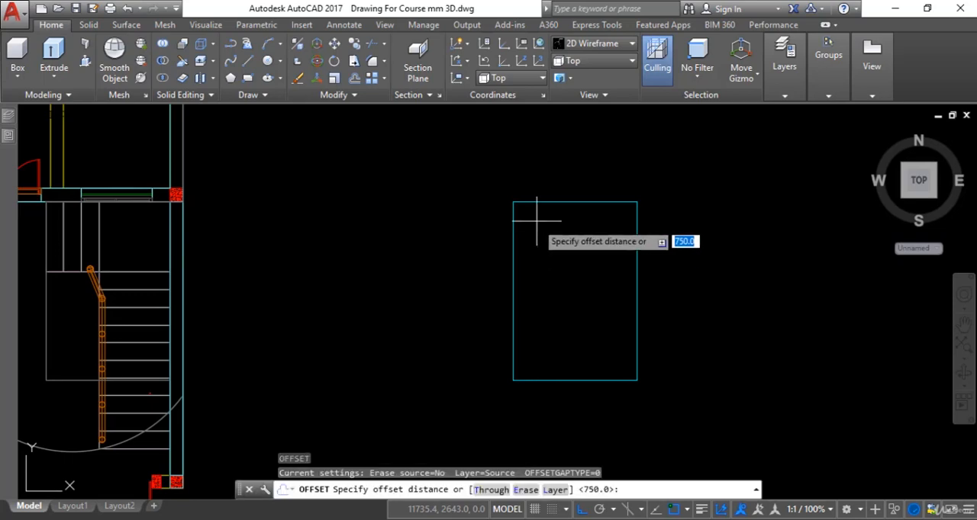
key("Escape")
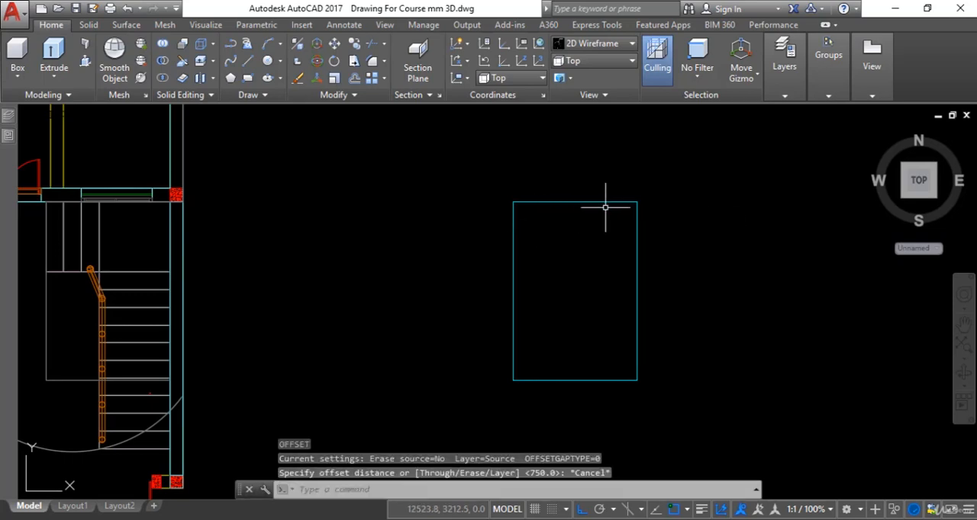
Explode the moved rectangle into separate lines.
type("x")
key("Return")
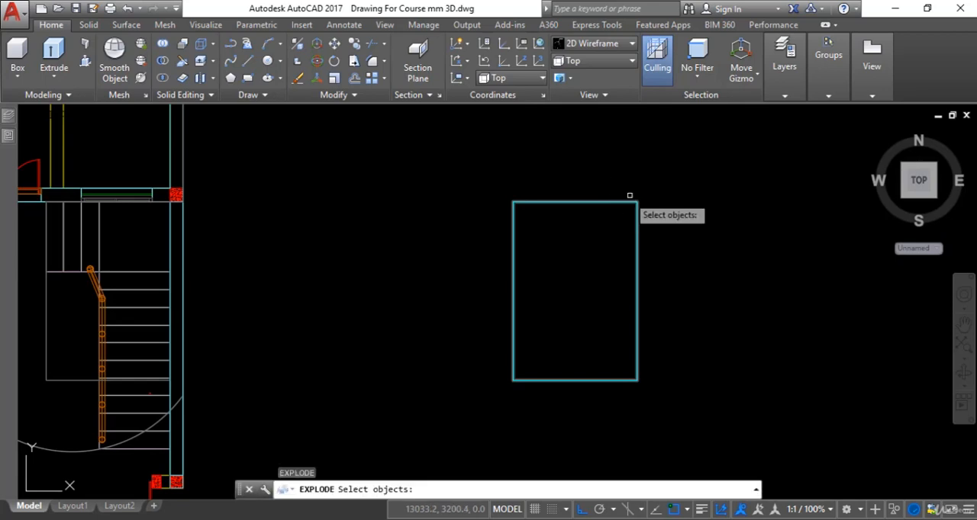
left_click(640, 186)
left_click(577, 258)
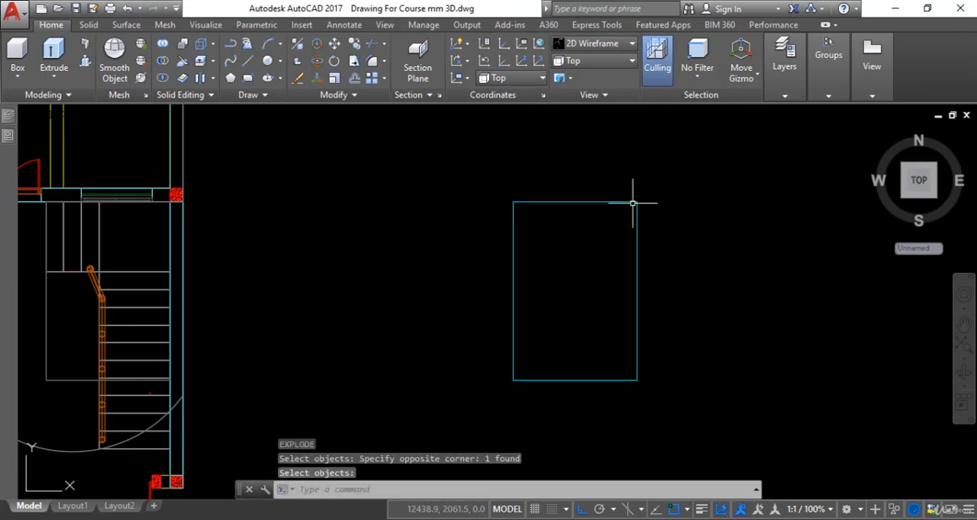
key("Escape")
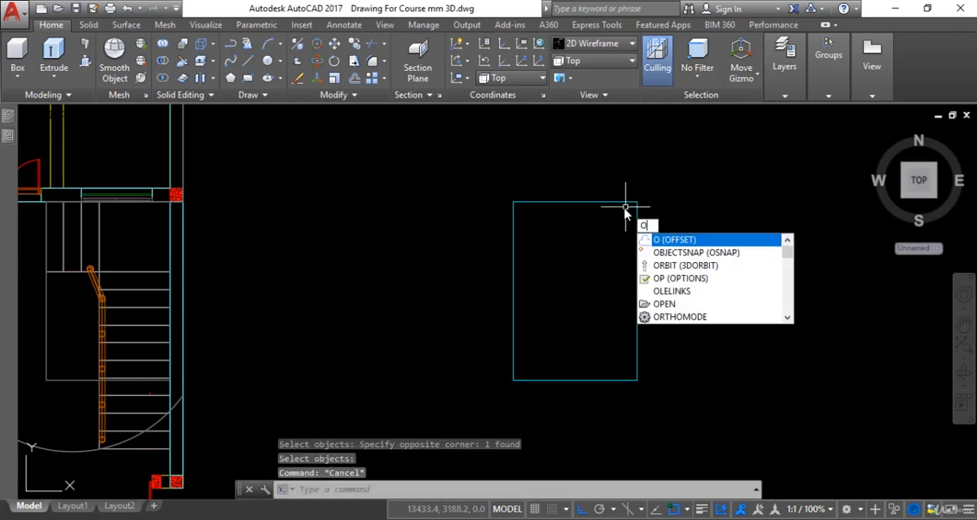
Offset the north, west and south lines of the exploded rectangle outward by 112.5.
key("Return")
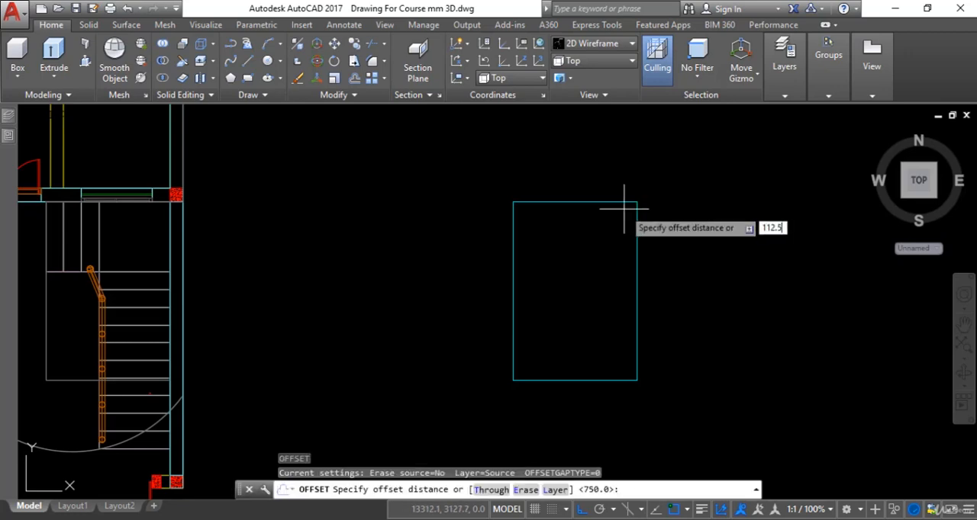
type("112.5")
key("Return")
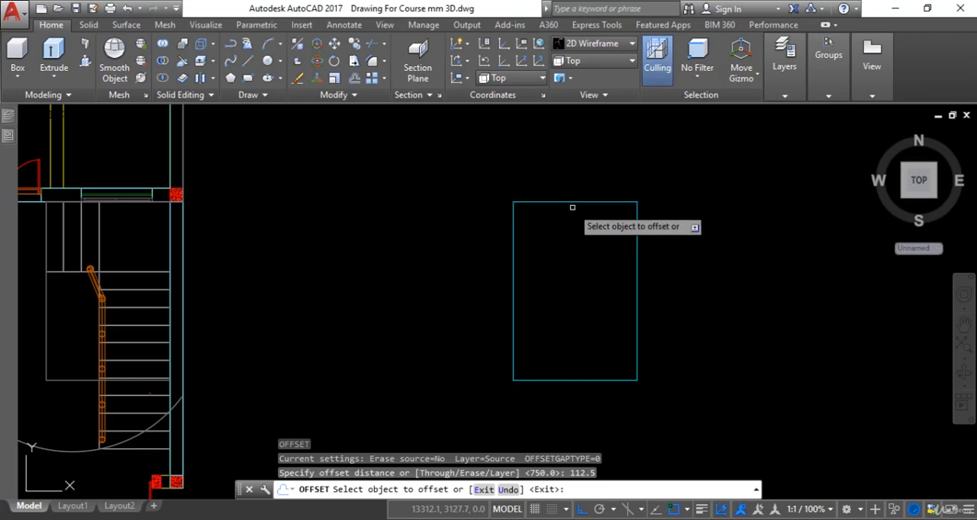
left_click(601, 202)
left_click(582, 174)
left_click(513, 266)
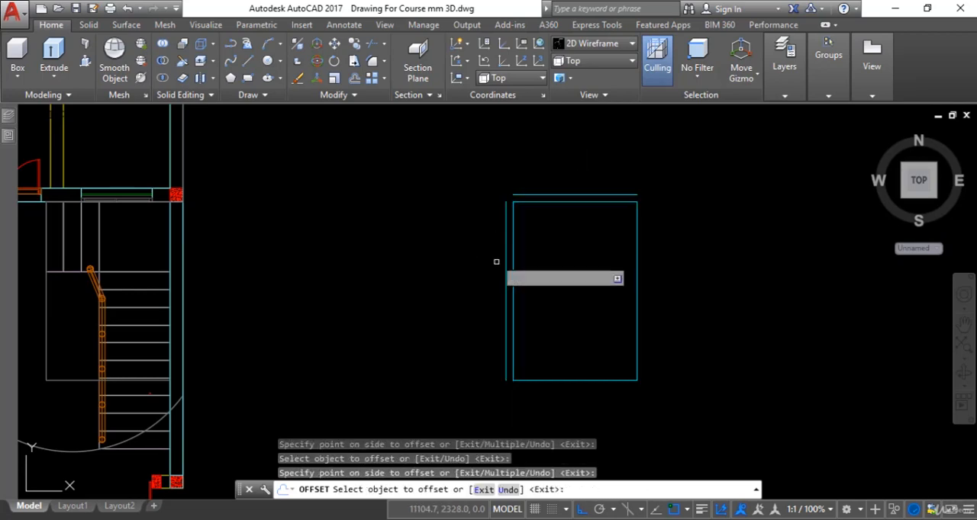
left_click(500, 266)
left_click(567, 379)
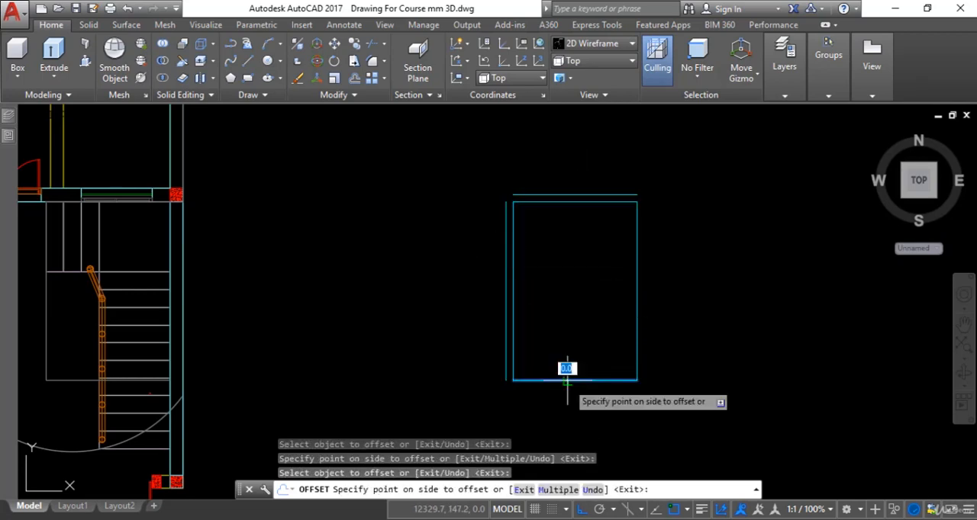
left_click(569, 390)
key("Escape")
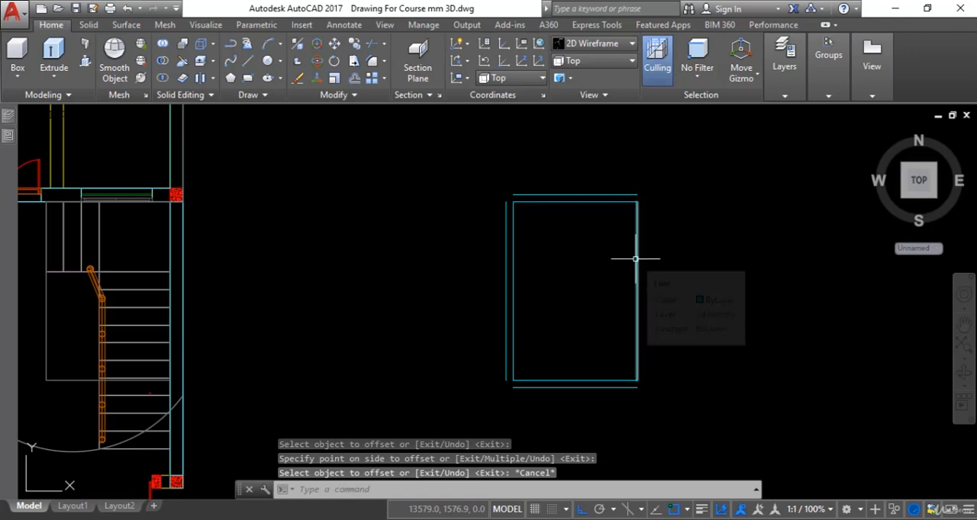
Offset the east line of the exploded rectangle outward by 225.
type("o")
key("Return")
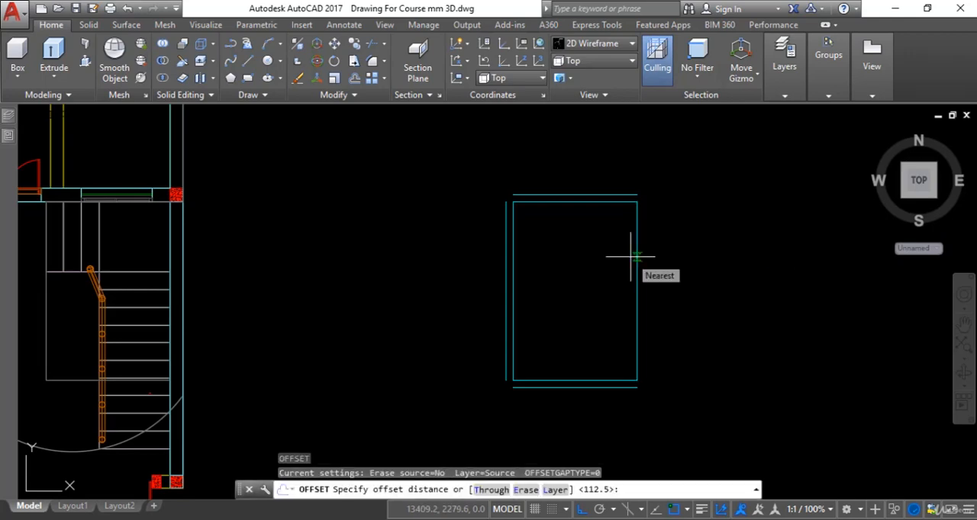
type("225")
key("Return")
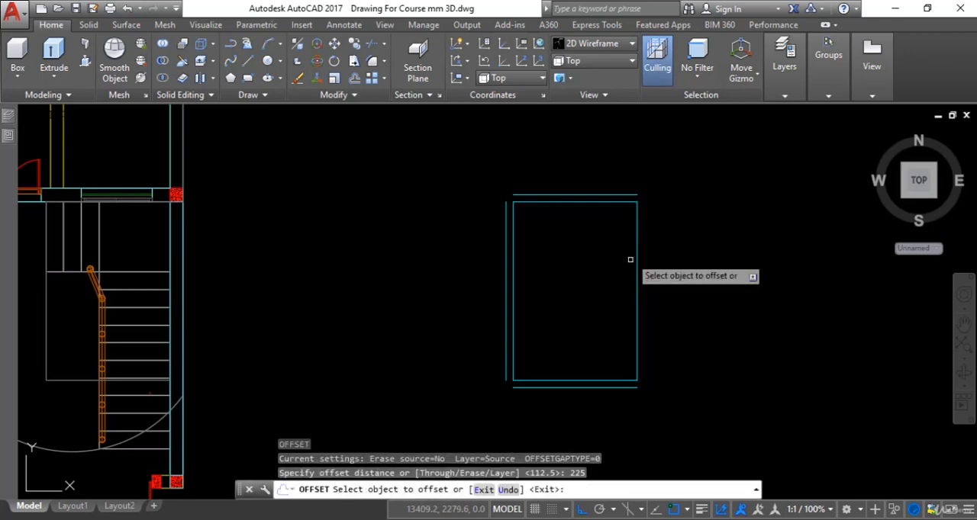
left_click(637, 267)
left_click(674, 279)
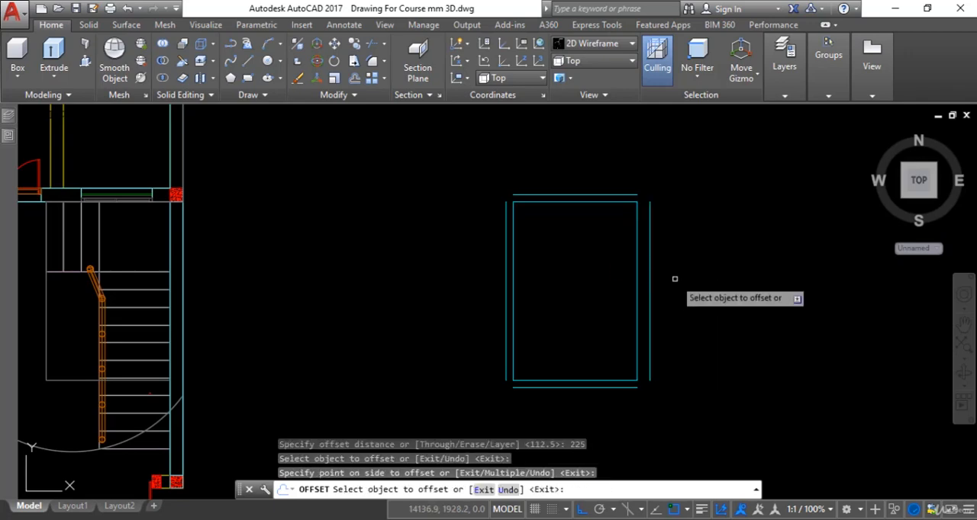
key("Escape")
Close the north-east and south-east corners of the outer wall lines with zero-radius fillets.
scroll(658, 220, "up", 4)
scroll(580, 219, "down", 2)
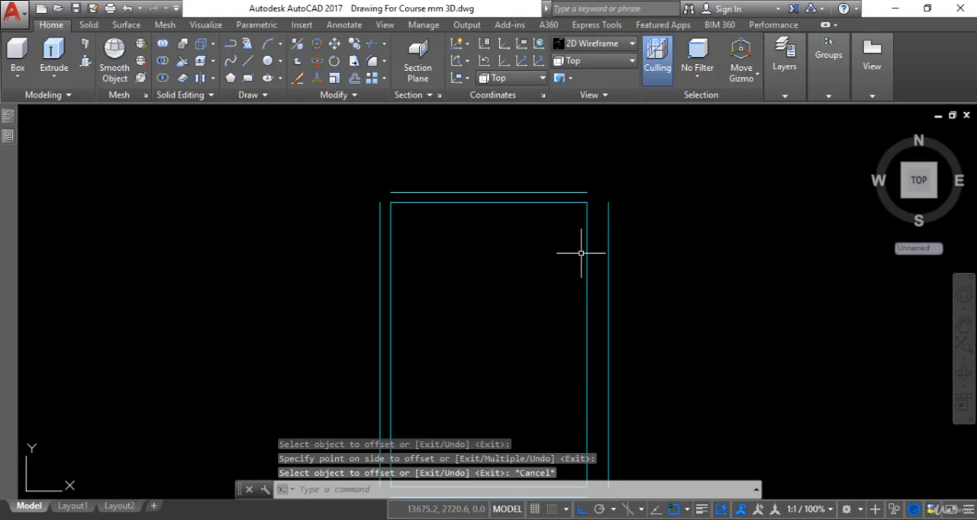
type("f")
key("Return")
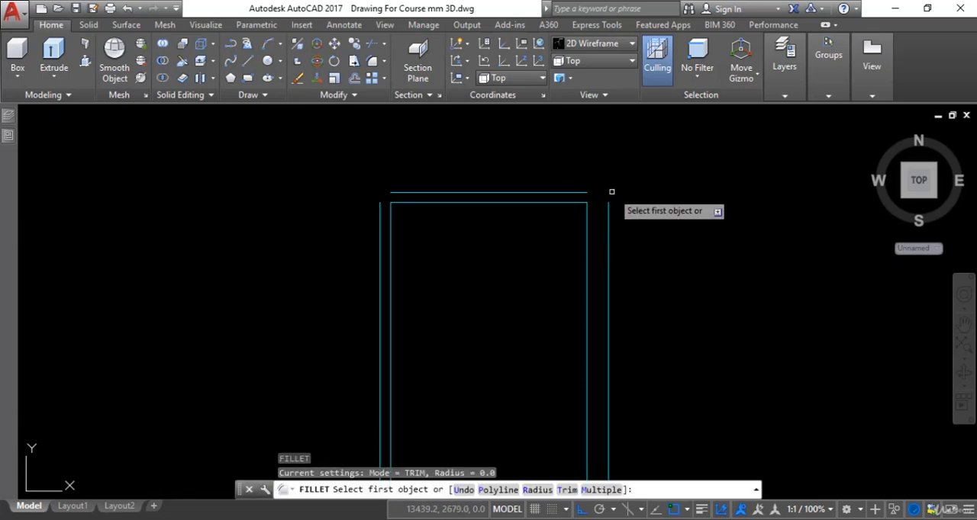
left_click(576, 192)
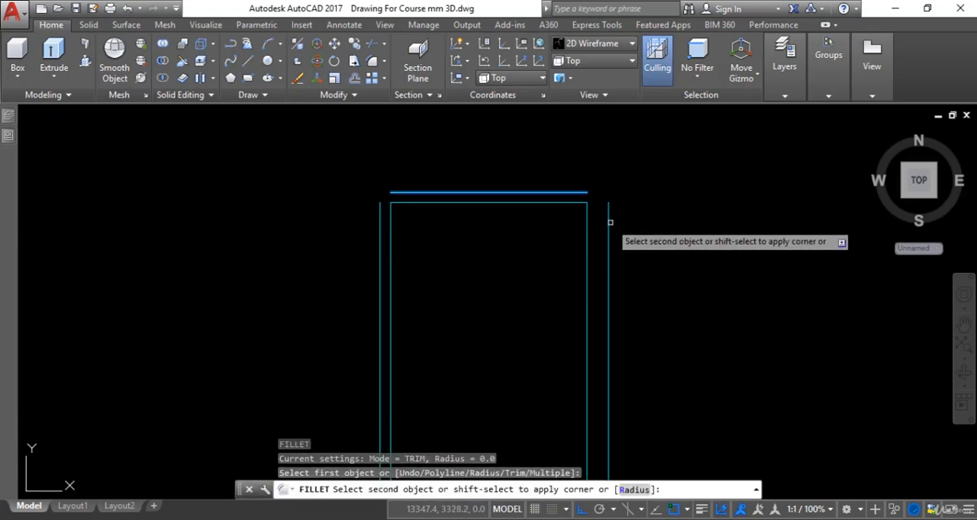
left_click(608, 222)
scroll(609, 222, "down", 3)
scroll(589, 293, "up", 4)
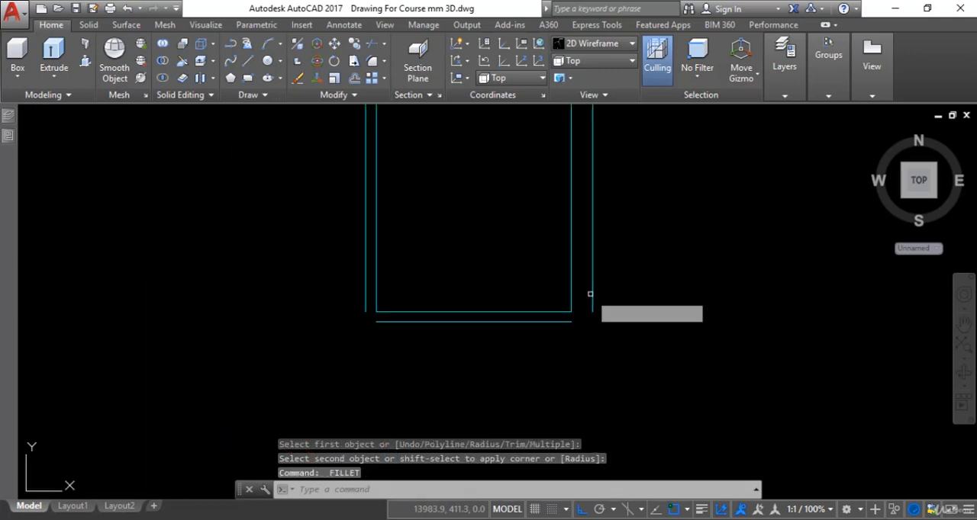
key("Return")
left_click(592, 278)
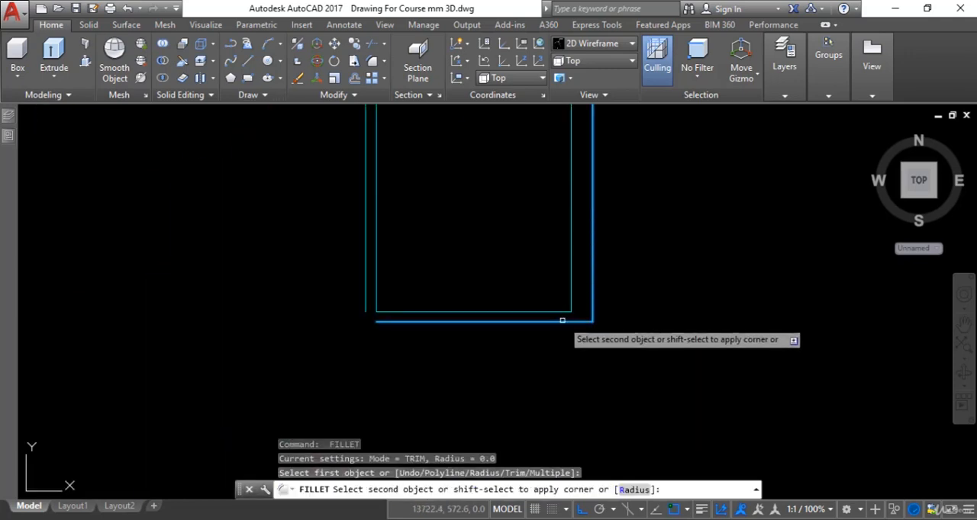
left_click(562, 321)
Close the south-west and north-west corners of the outer wall lines with zero-radius fillets.
scroll(562, 323, "down", 3)
key("Return")
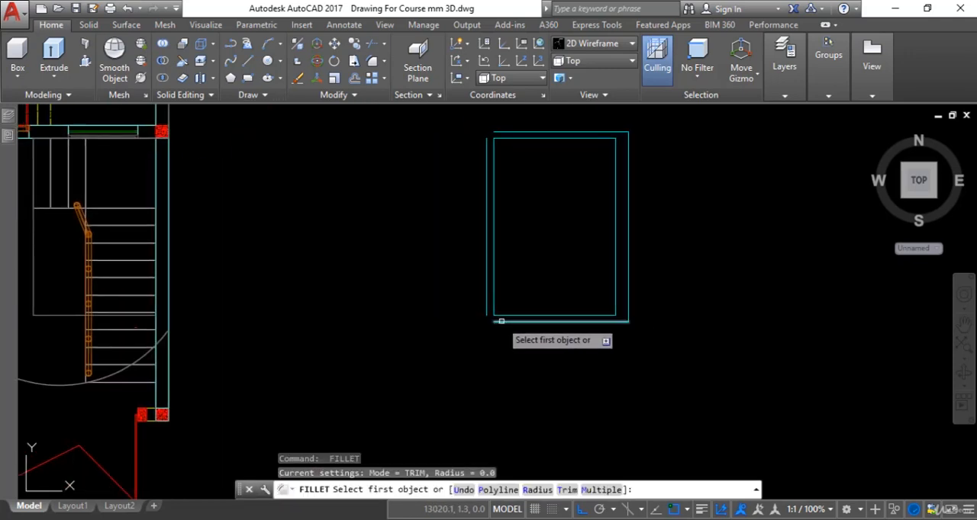
left_click(501, 320)
left_click(486, 313)
scroll(497, 313, "down", 3)
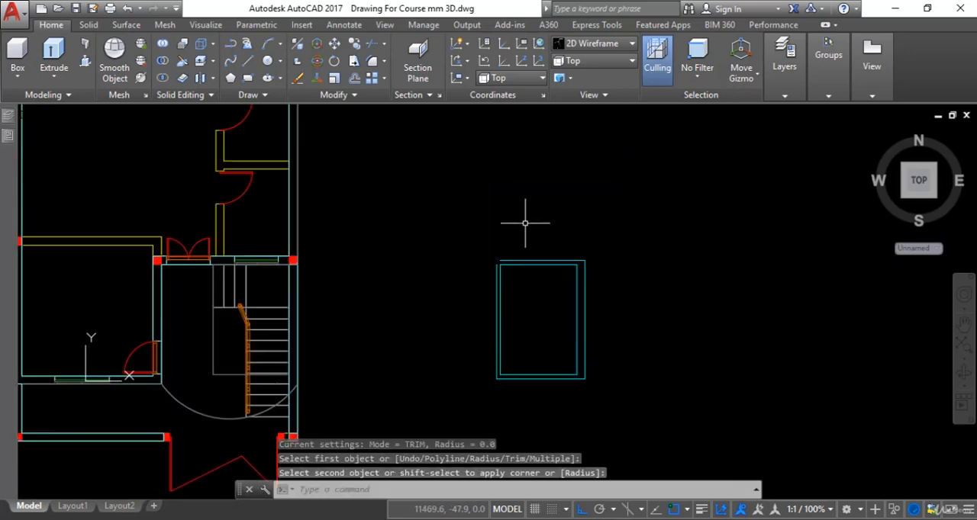
key("Return")
left_click(497, 268)
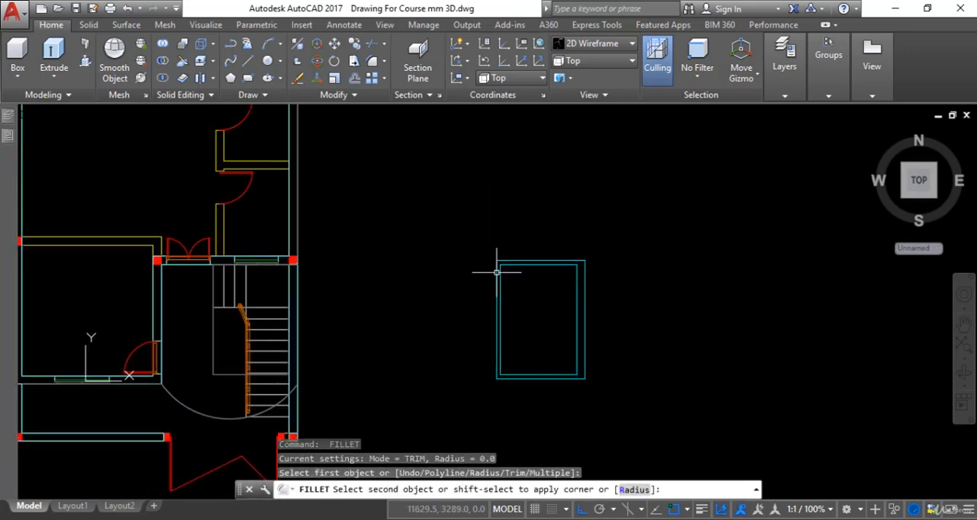
scroll(562, 290, "up", 4)
key("Escape")
key("Escape")
scroll(578, 277, "down", 4)
scroll(617, 289, "up", 3)
key("Escape")
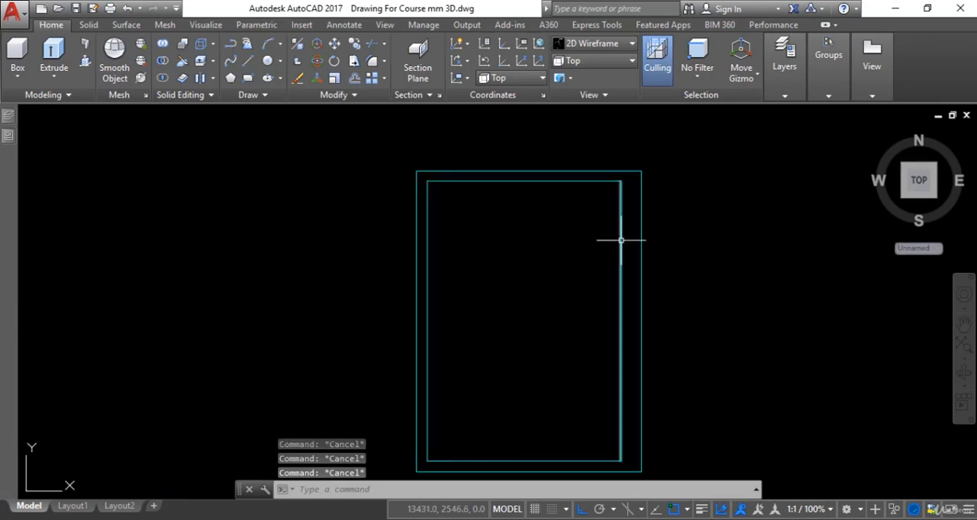
Measure the depth of the small wall return beside the stair room door in the Mumty Plan.
scroll(621, 240, "down", 2)
scroll(635, 264, "down", 2)
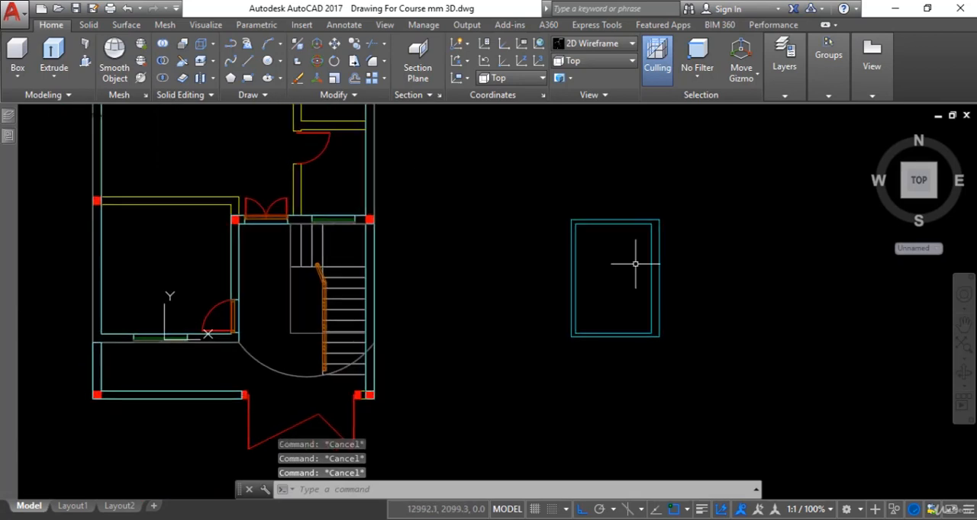
scroll(621, 211, "up", 3)
scroll(625, 266, "down", 3)
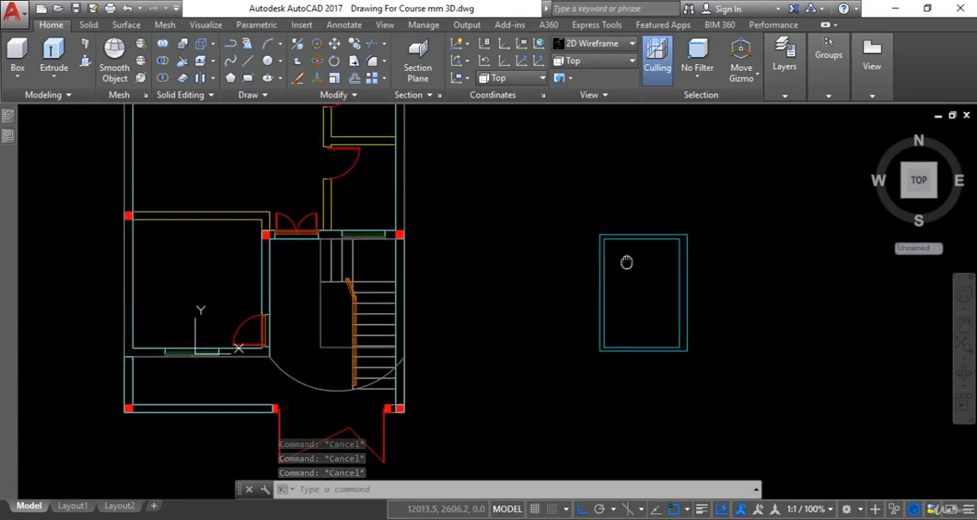
scroll(506, 279, "down", 2)
scroll(640, 258, "down", 3)
middle_click_drag(640, 257, 699, 253)
scroll(377, 289, "up", 2)
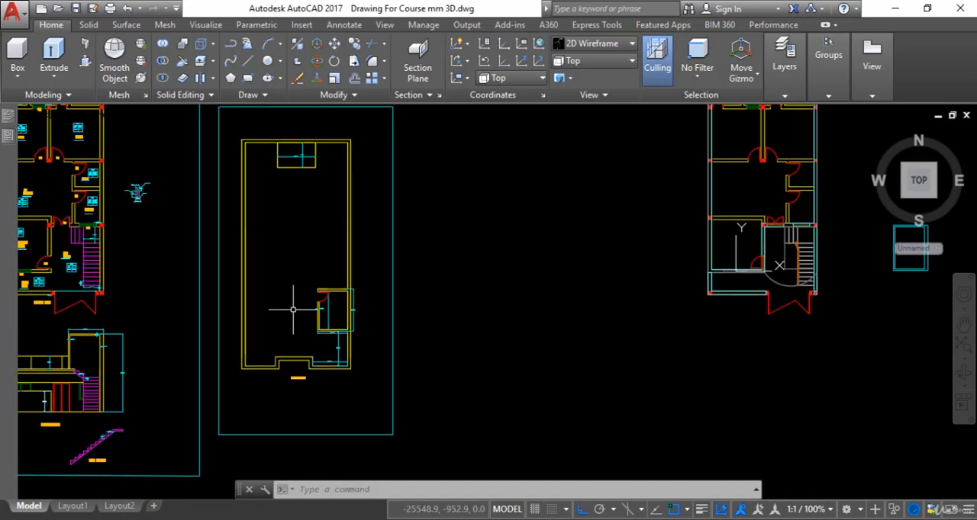
scroll(307, 296, "up", 7)
scroll(373, 257, "up", 5)
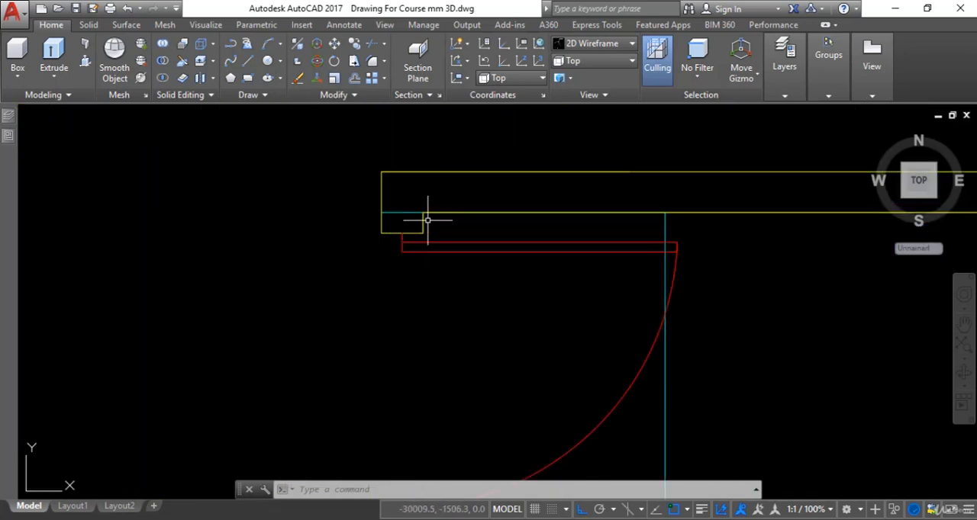
type("l")
key("Return")
scroll(422, 215, "up", 2)
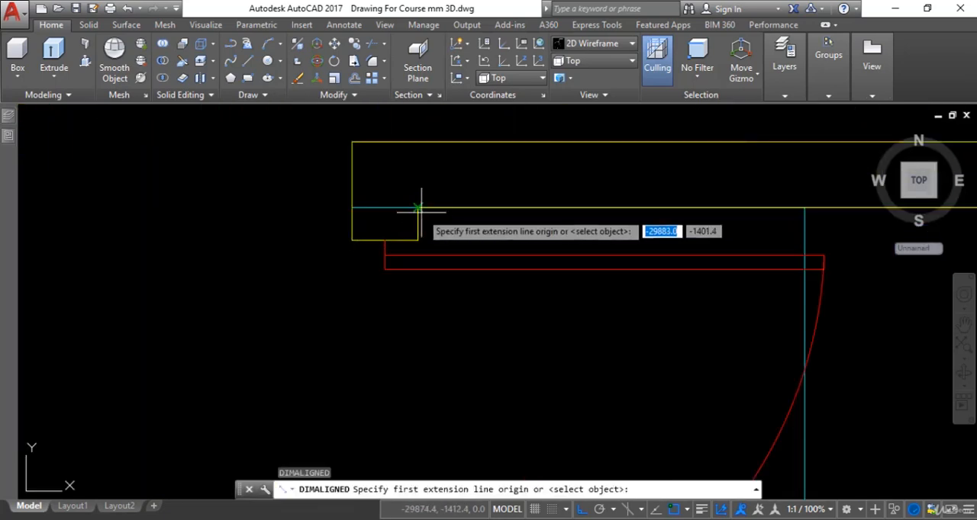
left_click(417, 207)
left_click(419, 238)
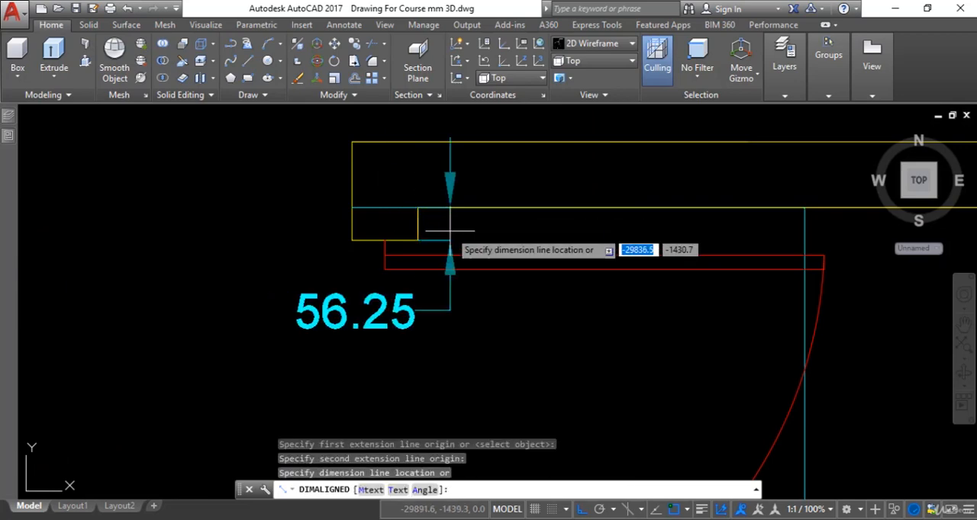
key("Escape")
Draw a 112.5 line across the west wall from the inner north-west corner of the new outline to its outer line.
scroll(228, 316, "down", 8)
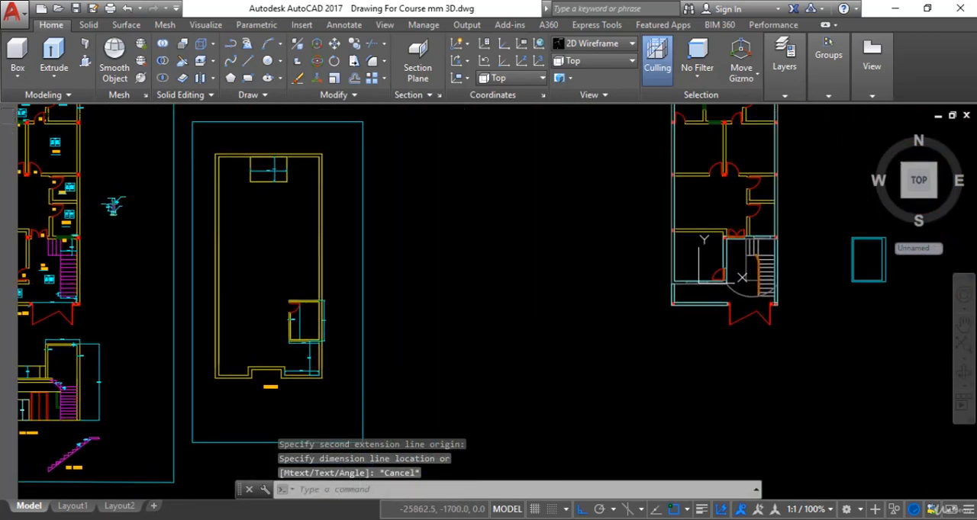
scroll(831, 240, "up", 6)
mouse_move(833, 241)
middle_mouse_down()
mouse_move(817, 257)
mouse_move(505, 281)
middle_mouse_up()
scroll(581, 273, "up", 4)
key("Escape")
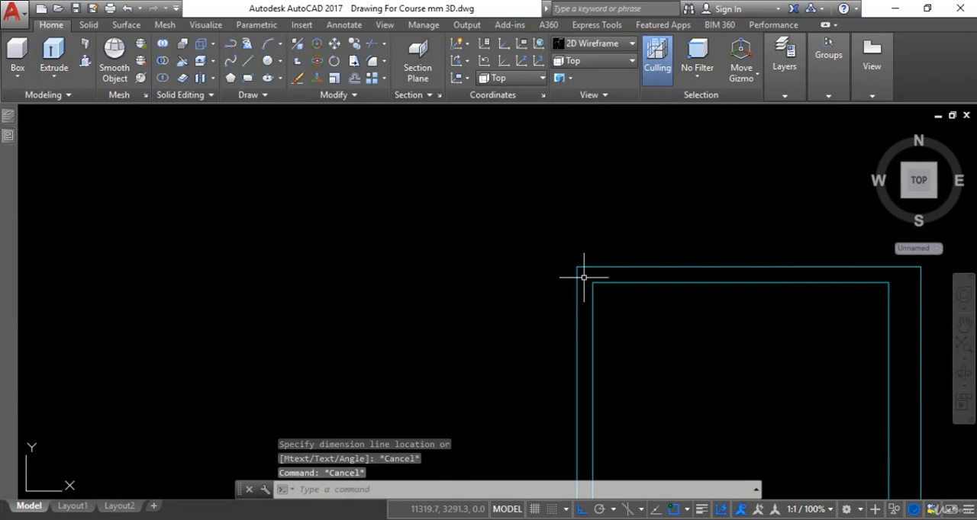
scroll(585, 276, "up", 3)
type("l")
key("Return")
left_click(602, 295)
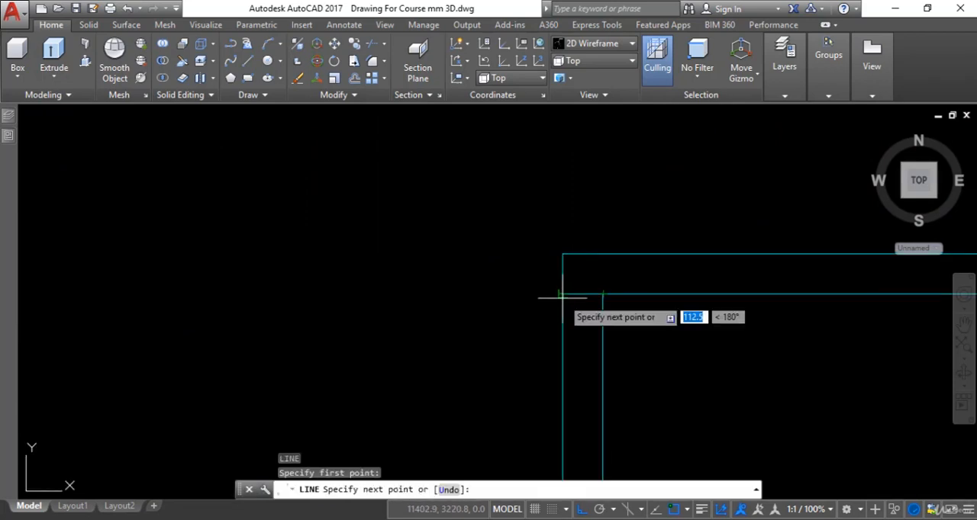
key("Escape")
key("Escape")
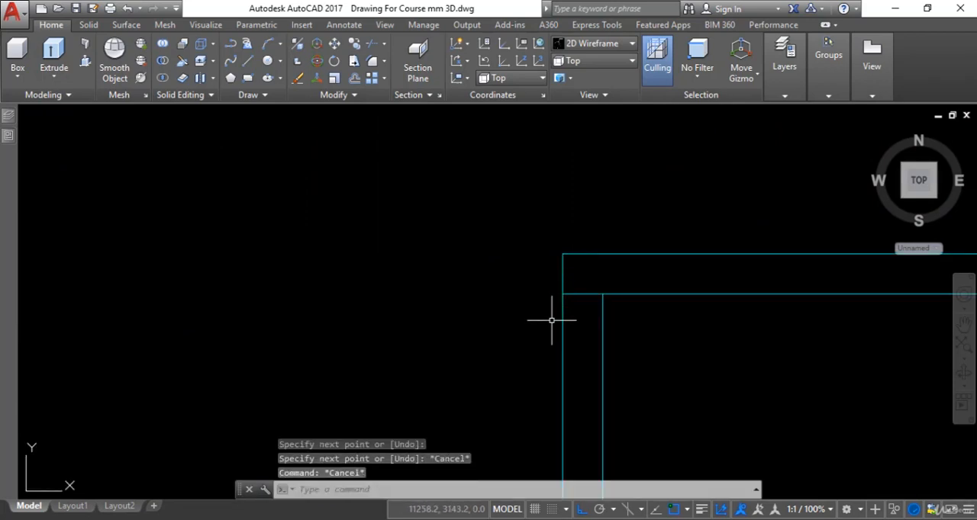
Offset the short line across the west wall southward by 56.25 to mark the door's first jamb.
type("o")
key("Return")
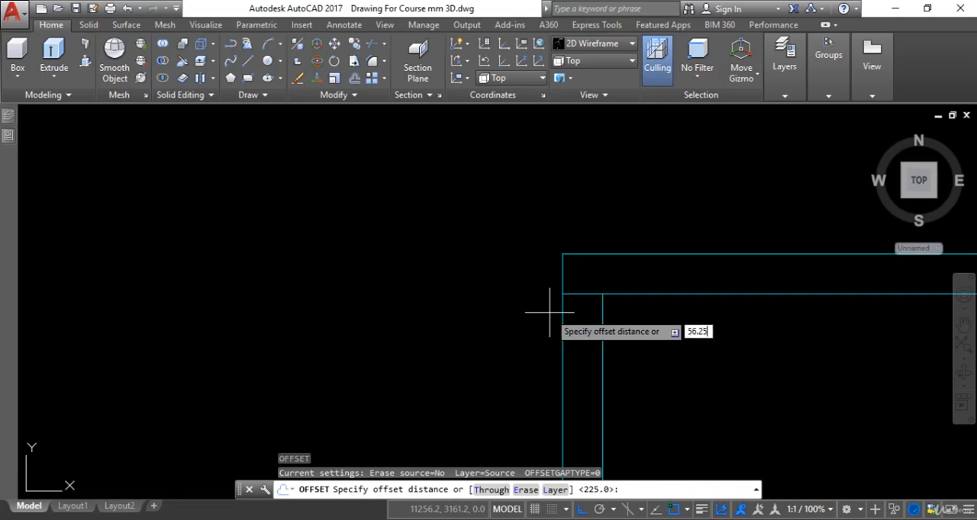
type("56.25")
key("Return")
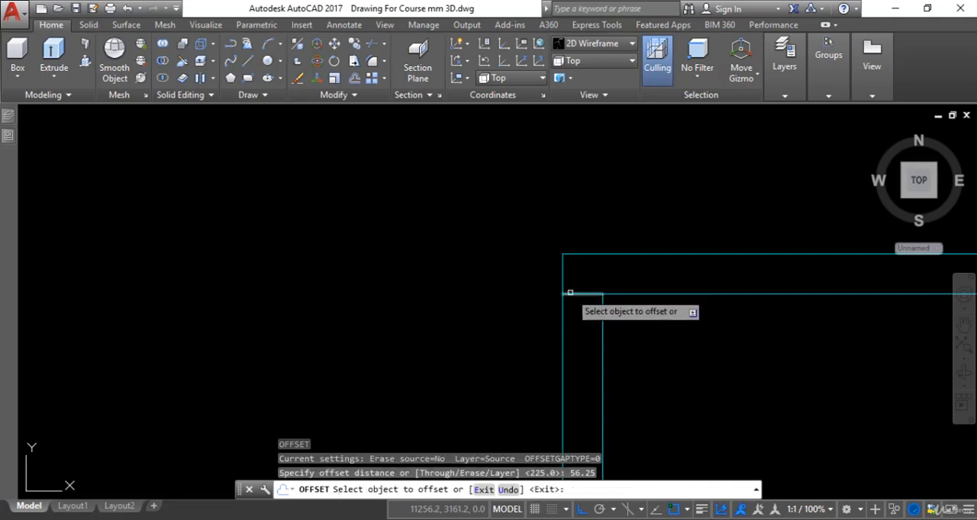
left_click(570, 292)
left_click(570, 355)
scroll(577, 355, "down", 4)
key("Escape")
Measure the width of the stair room's door opening between its two jambs in the Mumty Plan.
scroll(725, 255, "down", 3)
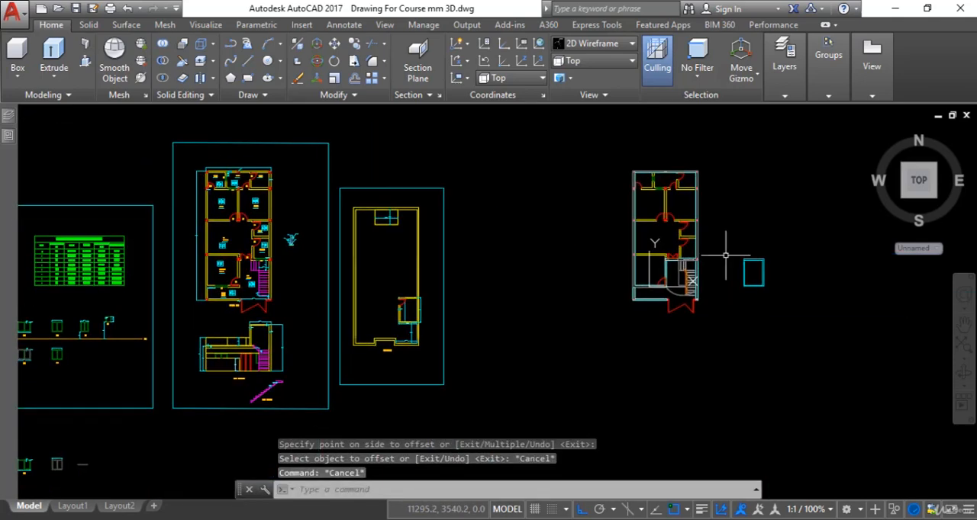
scroll(359, 305, "up", 5)
key("Escape")
scroll(436, 229, "up", 3)
key("Escape")
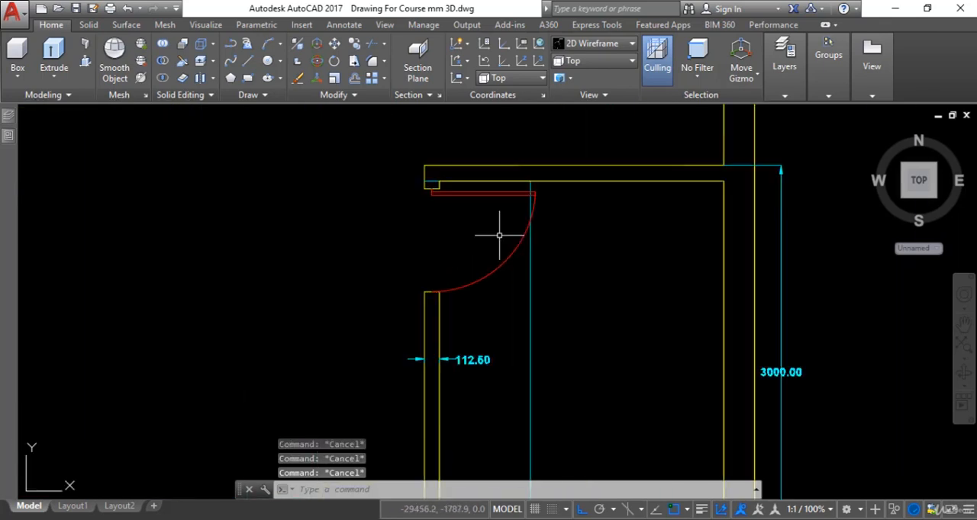
type("dal")
key("Return")
scroll(433, 210, "up", 5)
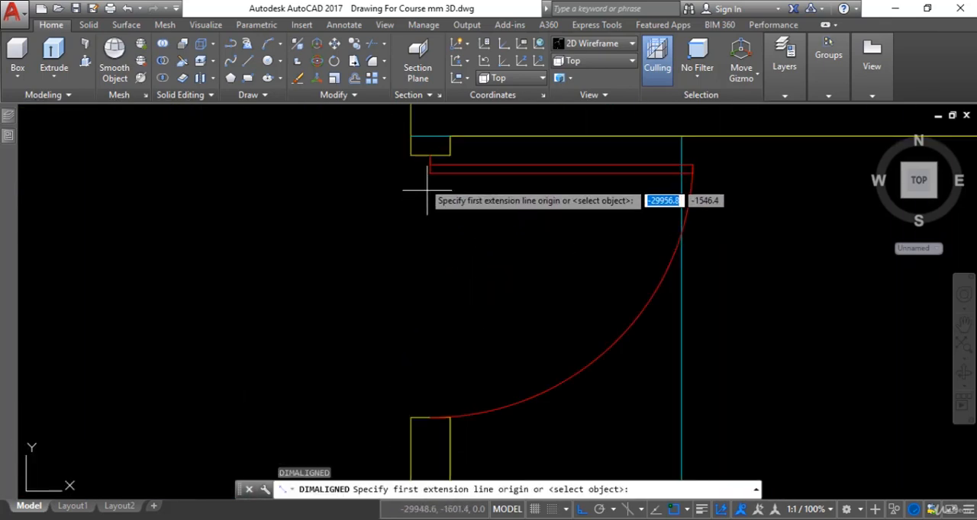
left_click(411, 155)
left_click(409, 418)
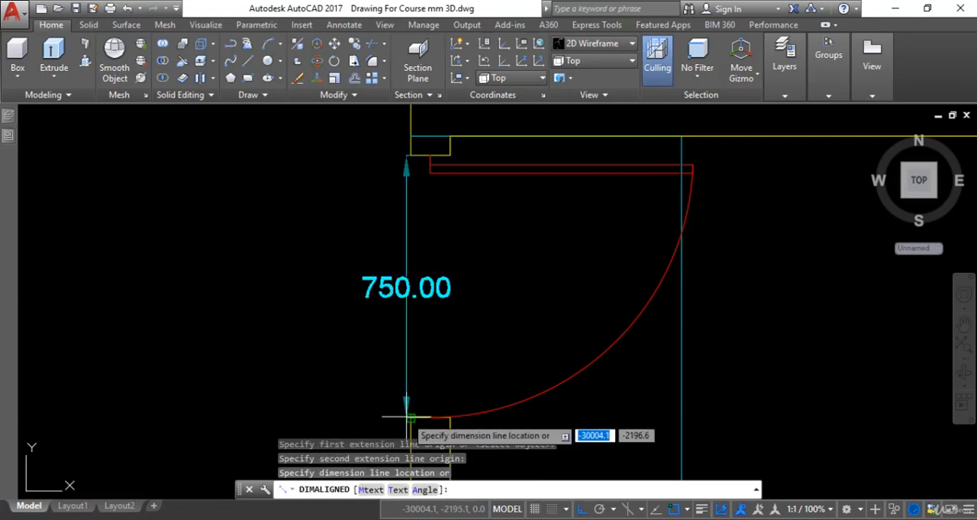
key("Escape")
Offset the jamb line in the new outline's west wall southward by 750 to mark the door's second jamb.
scroll(436, 392, "down", 5)
middle_click_drag(436, 392, 472, 358)
scroll(472, 358, "down", 6)
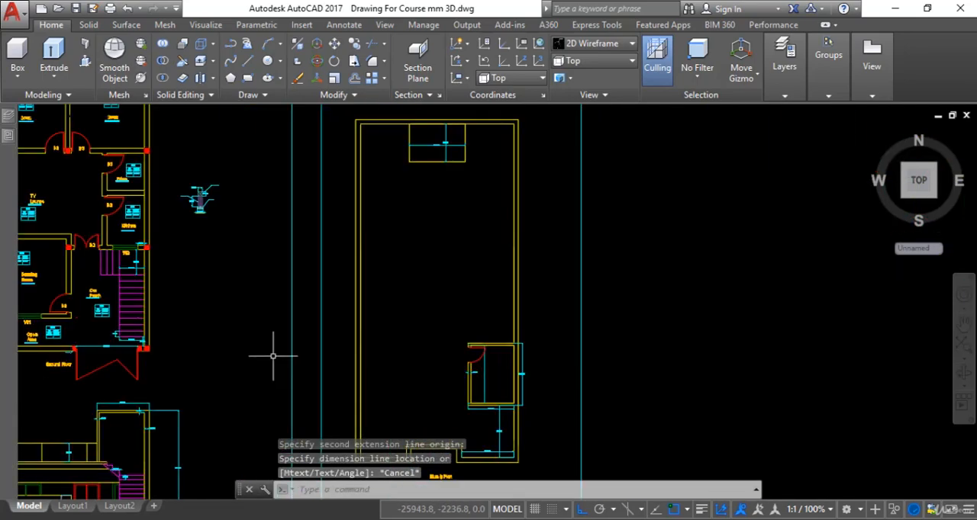
scroll(698, 355, "down", 2)
middle_click_drag(699, 355, 198, 367)
scroll(601, 314, "up", 5)
middle_click_drag(601, 314, 527, 287)
key("Escape")
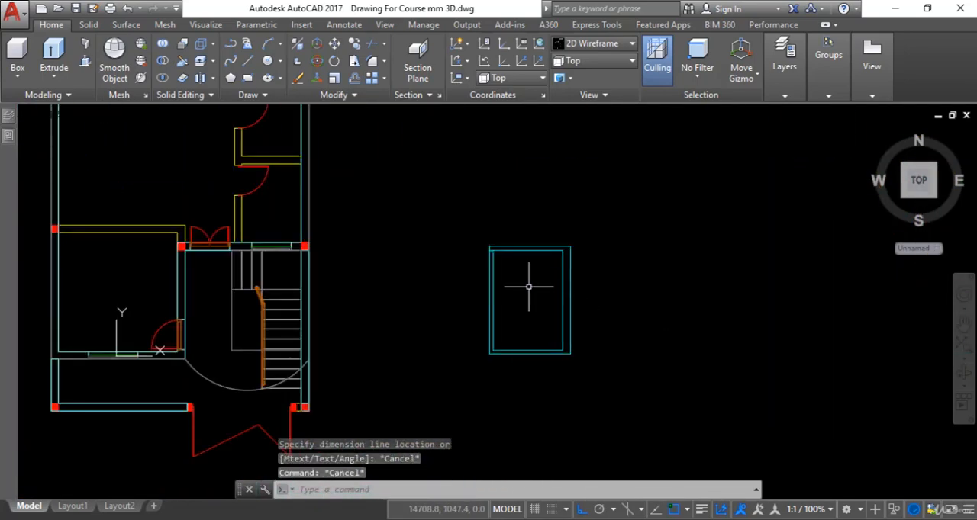
scroll(524, 285, "up", 5)
key("Escape")
type("o")
key("Return")
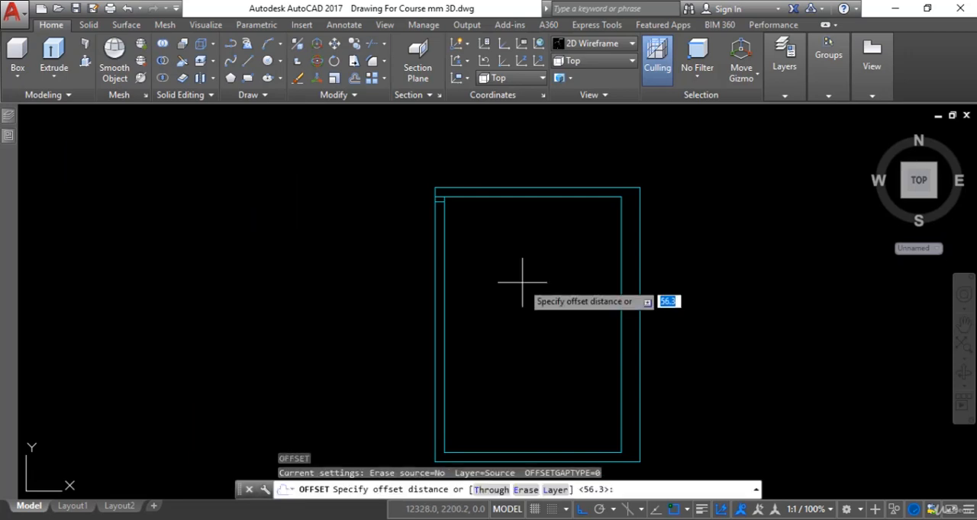
type("750")
key("Return")
scroll(450, 199, "up", 4)
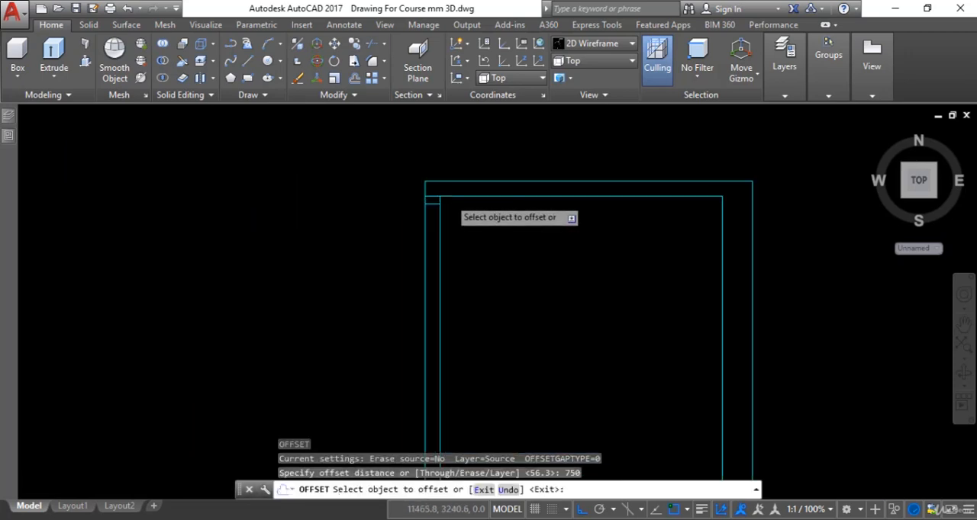
left_click(419, 208)
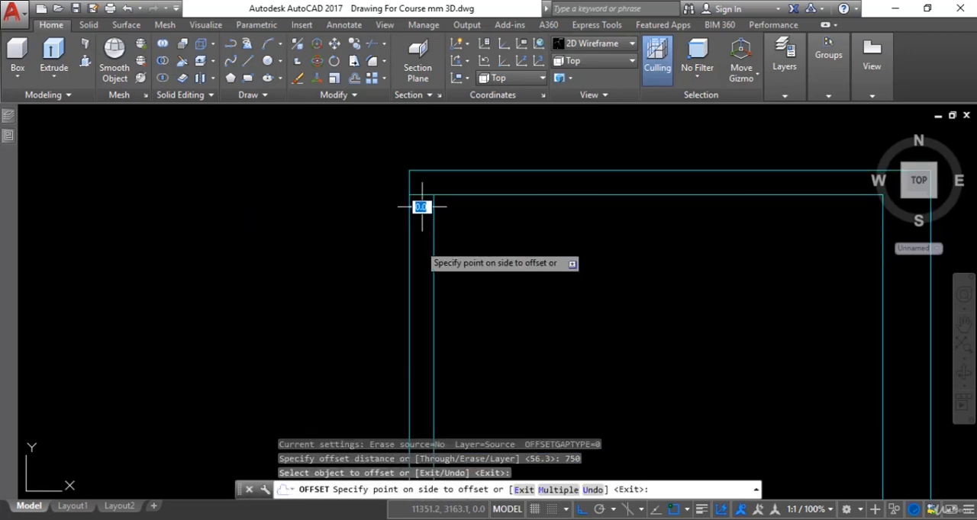
left_click(427, 289)
key("Escape")
Join the four inner lines of the stair room's wall outline into one closed polyline.
scroll(444, 289, "down", 2)
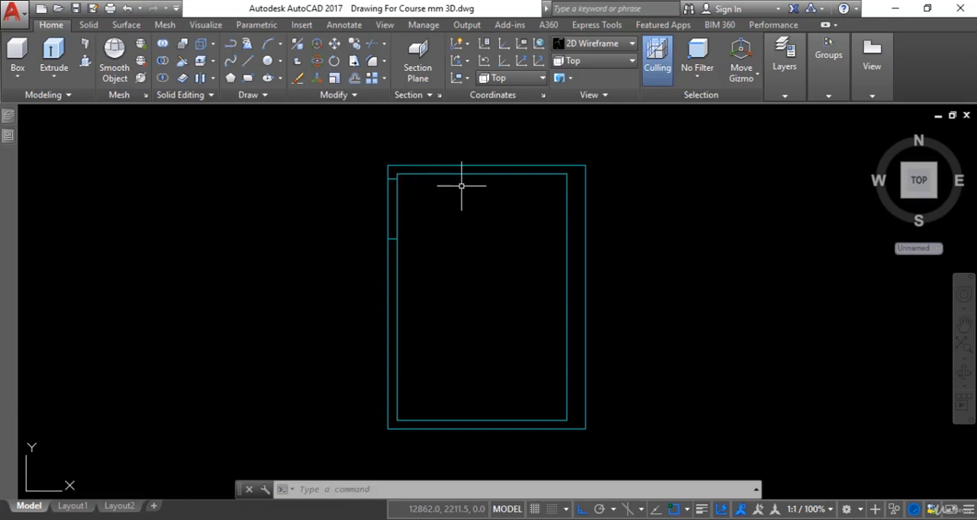
type("j")
key("Return")
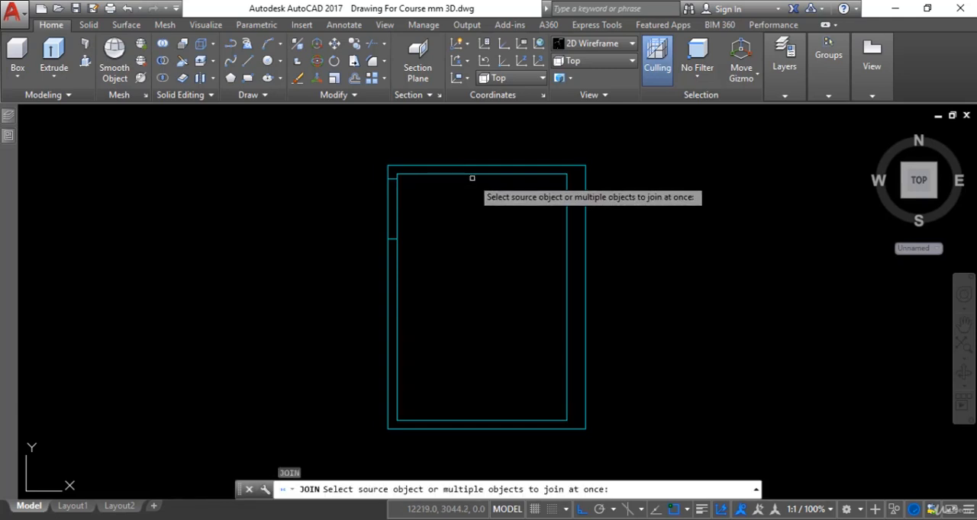
left_click(475, 175)
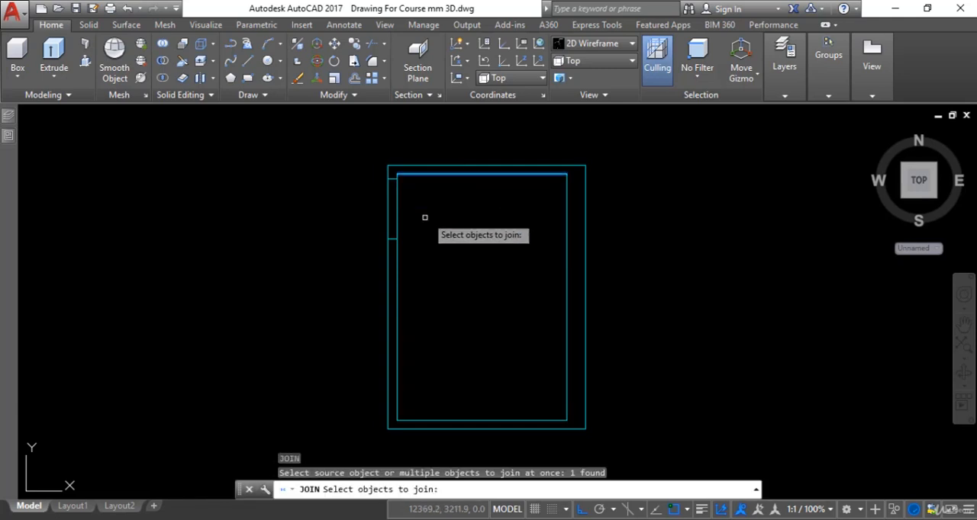
left_click(399, 270)
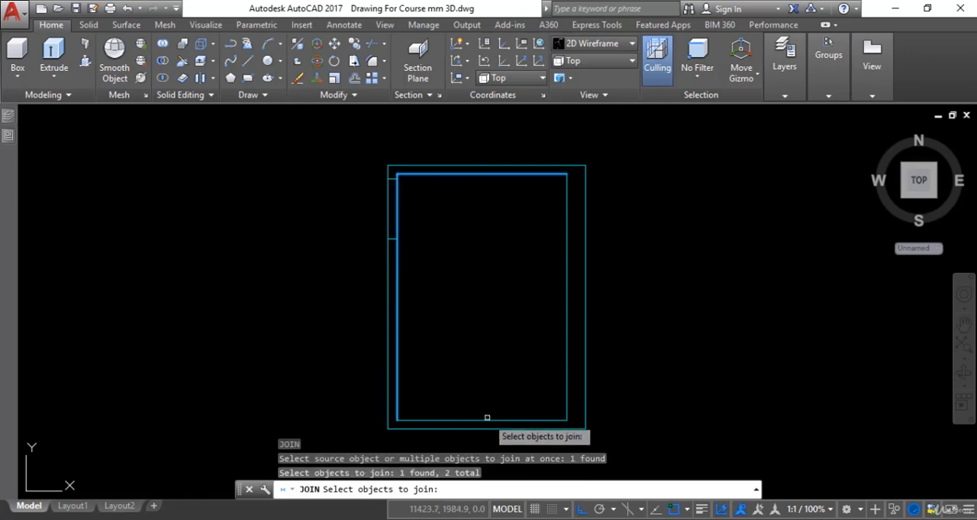
left_click(488, 421)
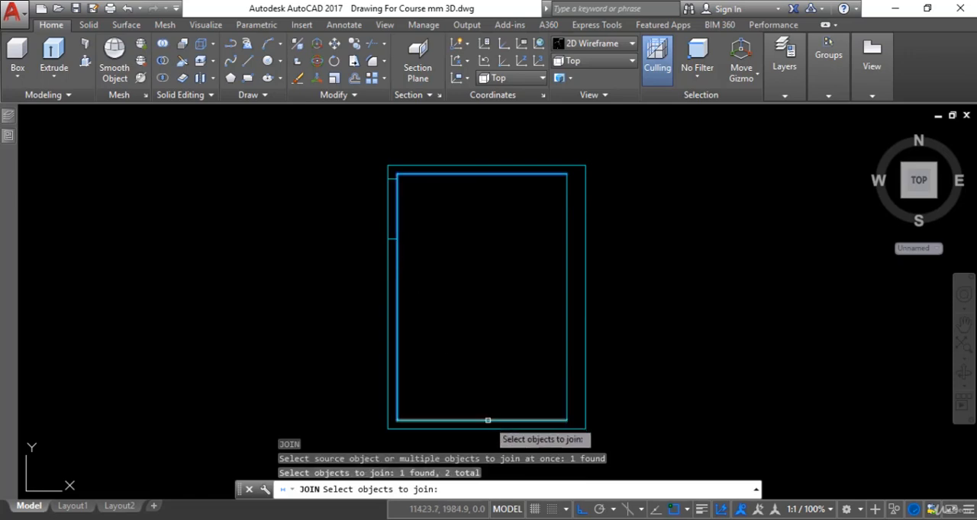
left_click(568, 346)
left_click(564, 340)
key("Return")
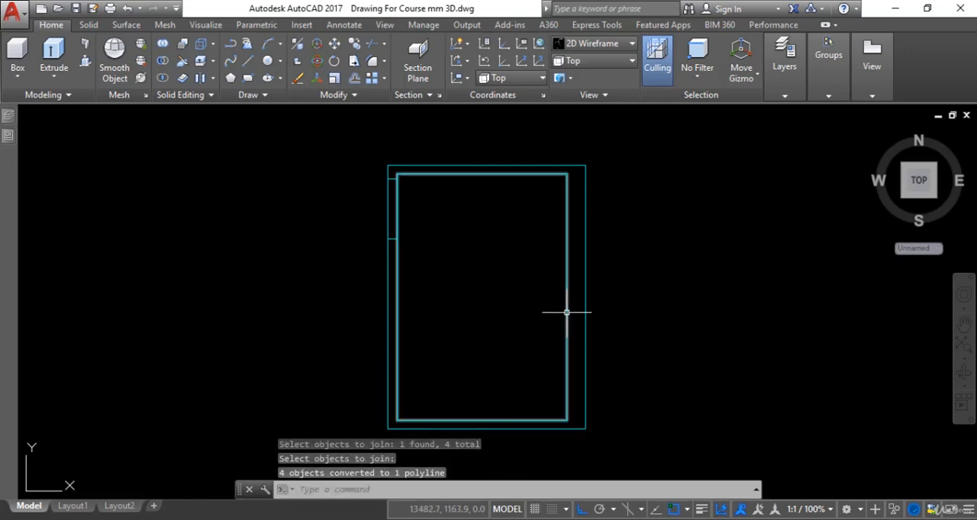
left_click(567, 312)
key("Escape")
Join the four outer lines of the stair room's wall outline into one closed polyline.
middle_click_drag(483, 261, 386, 276)
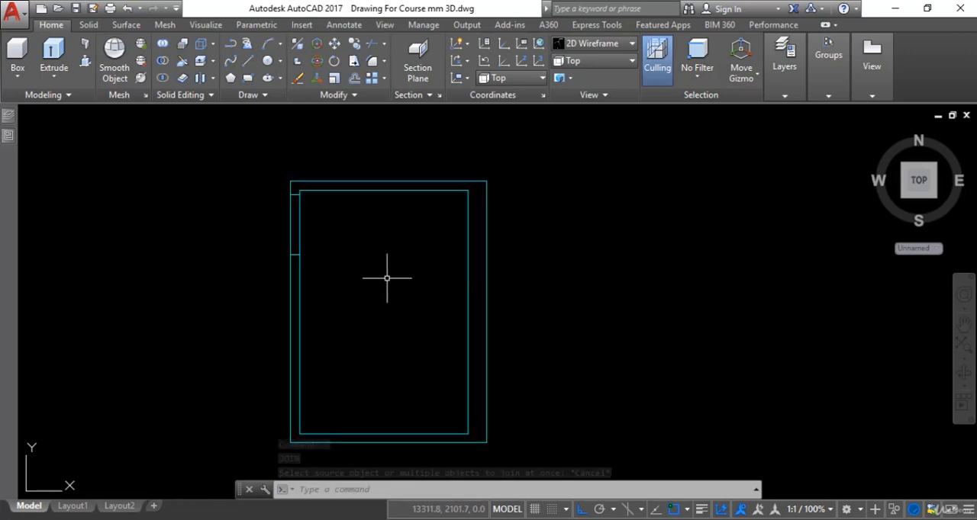
type("j")
key("Return")
left_click(445, 182)
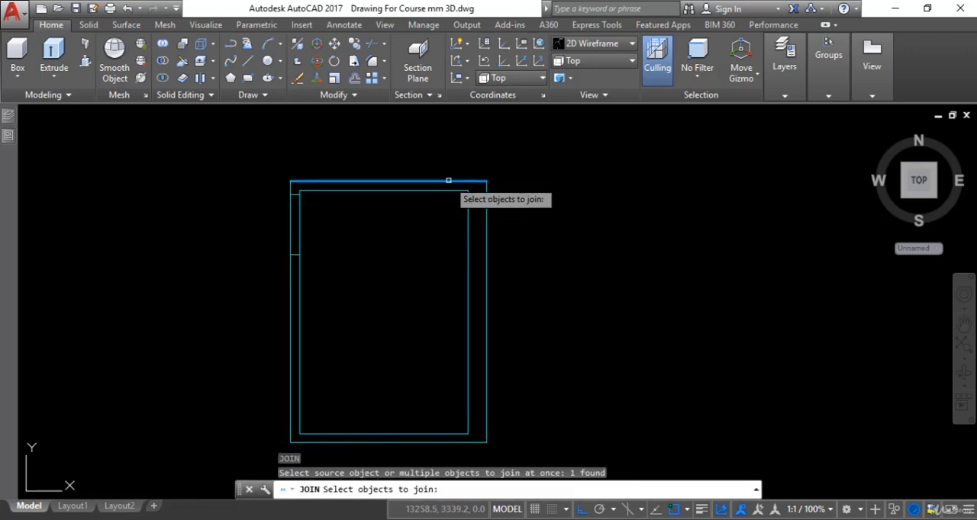
left_click(290, 296)
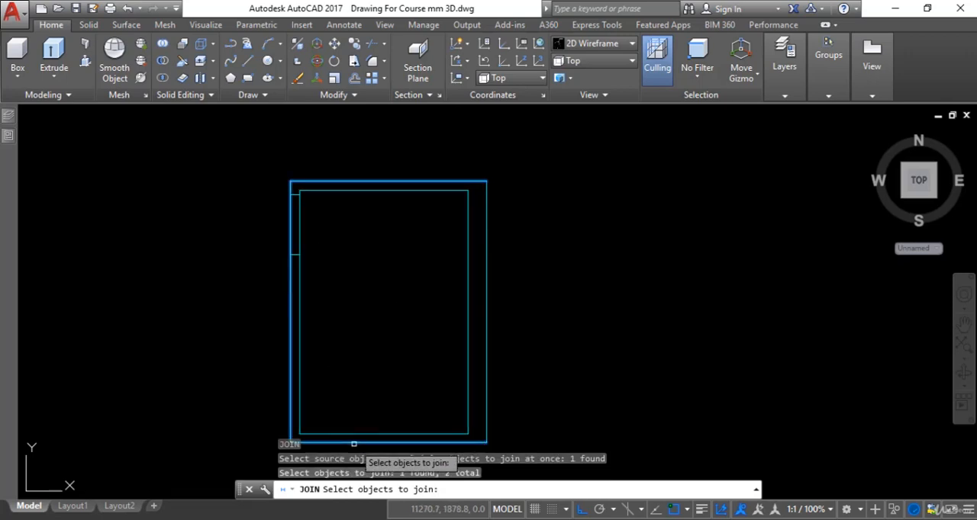
left_click(353, 444)
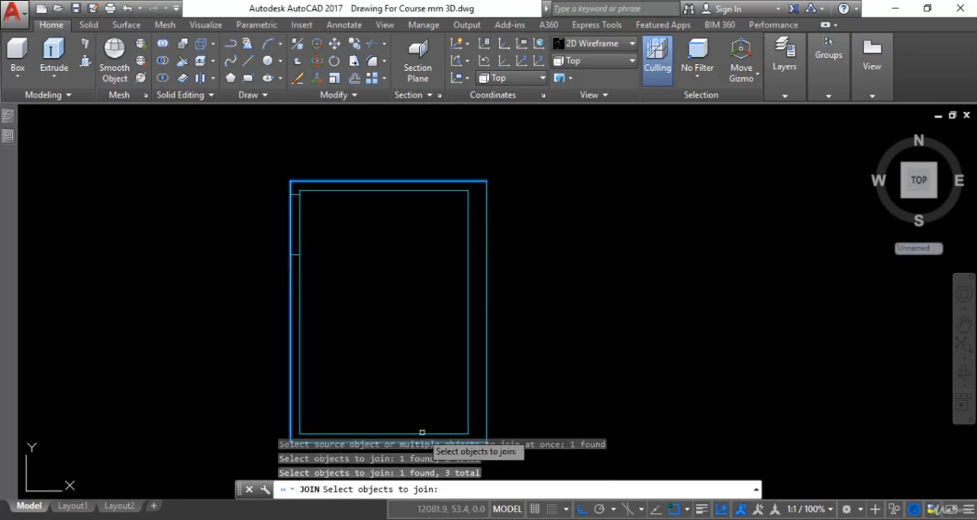
left_click(482, 342)
key("Return")
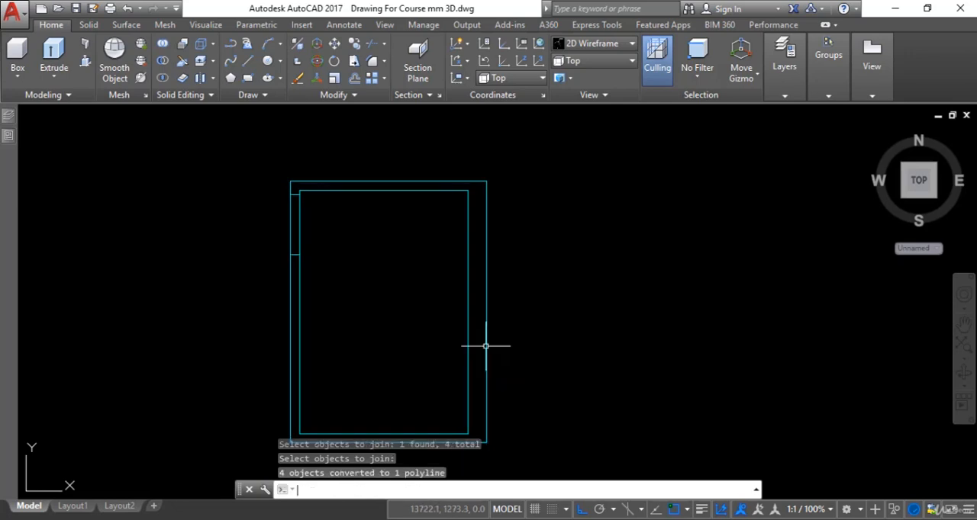
scroll(485, 336, "down", 2)
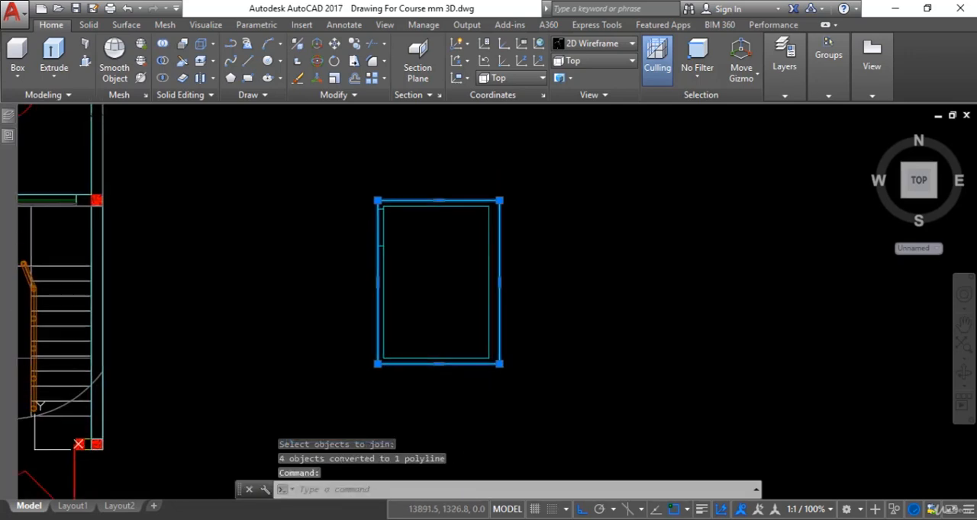
key("Escape")
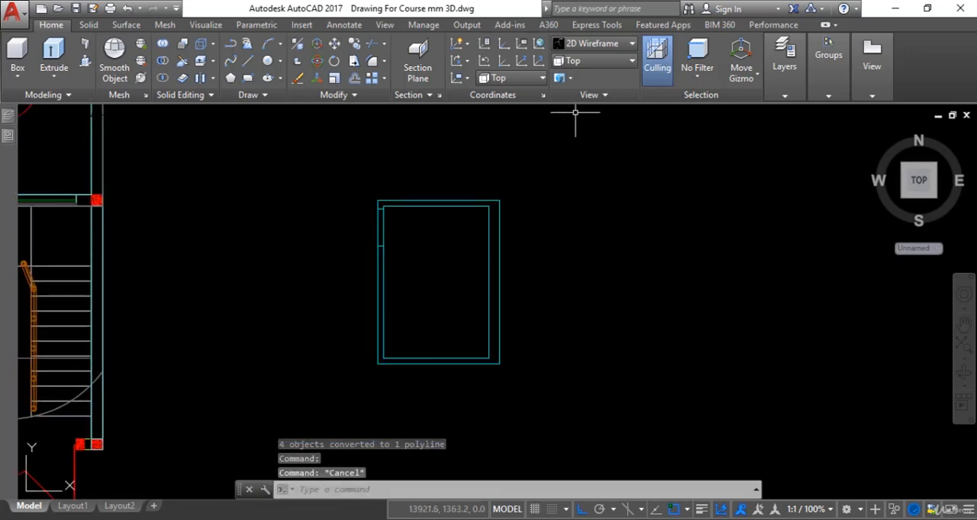
Measure the stair room's inside wall height in the Front Elevation, from the ceiling underside to the roof slab.
left_click(611, 61)
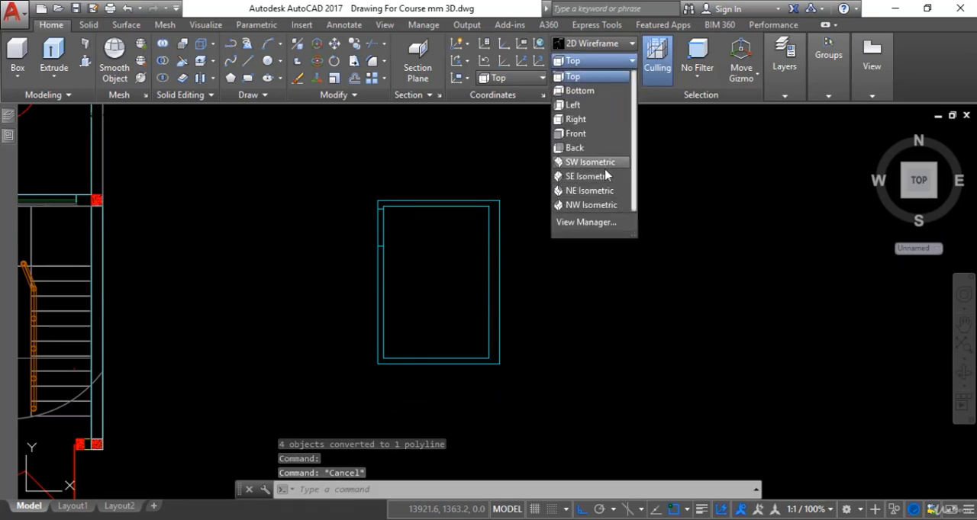
key("Escape")
scroll(486, 319, "down", 8)
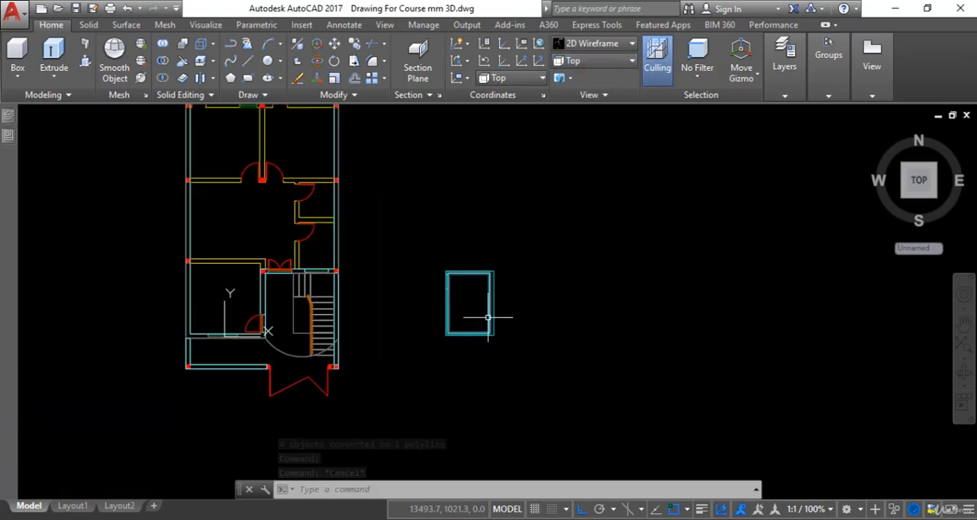
middle_click_drag(488, 319, 637, 267)
scroll(268, 381, "up", 4)
middle_click_drag(33, 242, 347, 301)
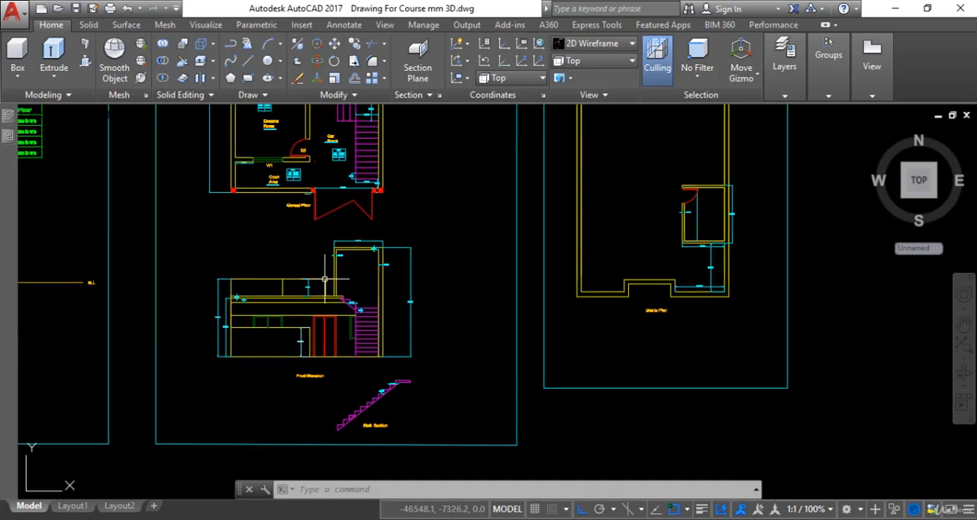
scroll(326, 277, "up", 4)
scroll(376, 247, "up", 2)
key("Escape")
type("da")
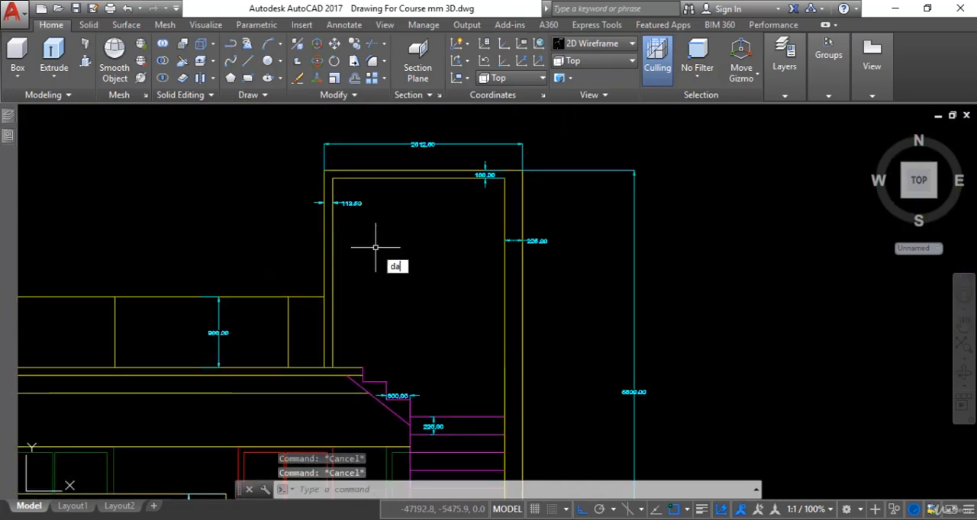
type("l")
key("Return")
left_click(334, 191)
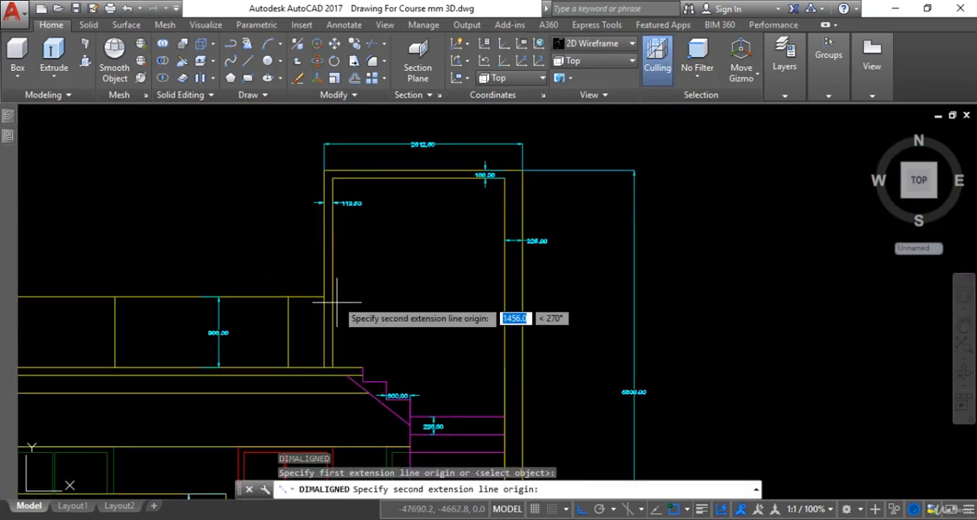
left_click(334, 368)
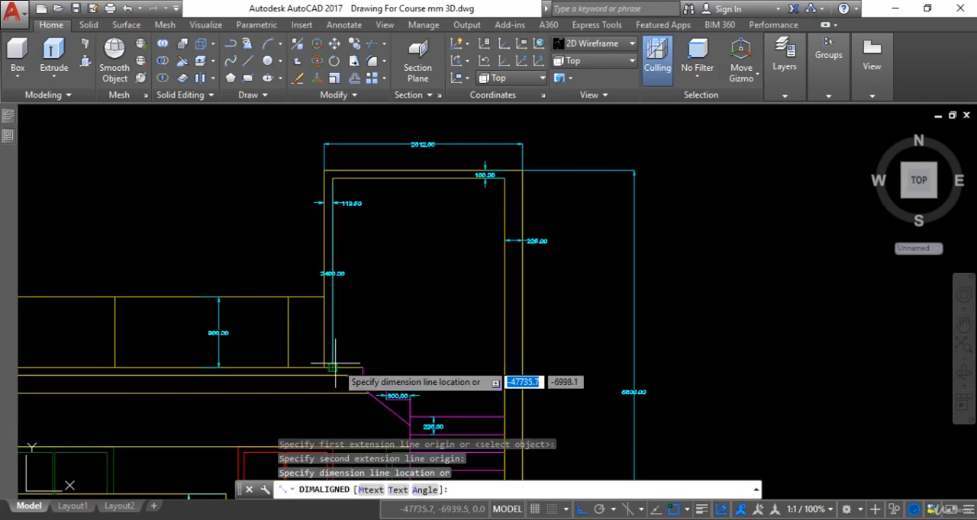
scroll(370, 278, "up", 2)
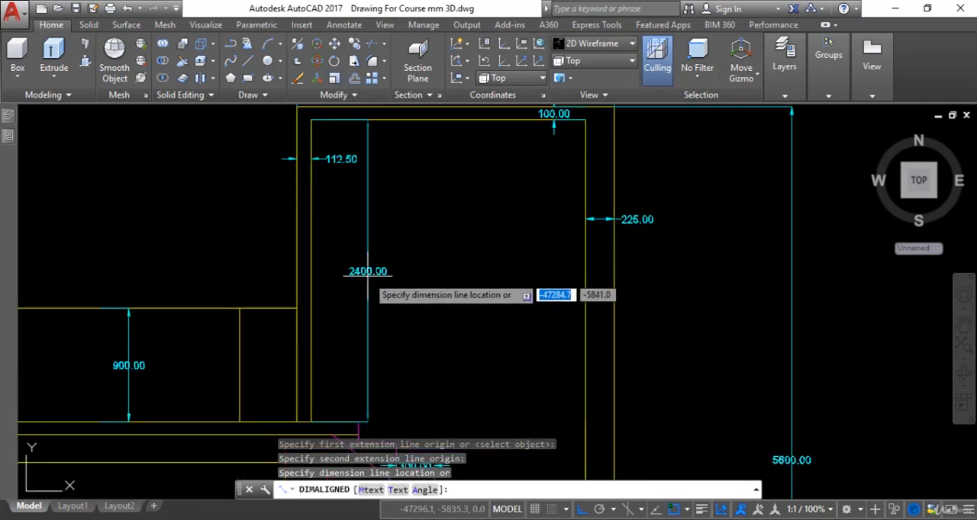
scroll(369, 279, "up", 3)
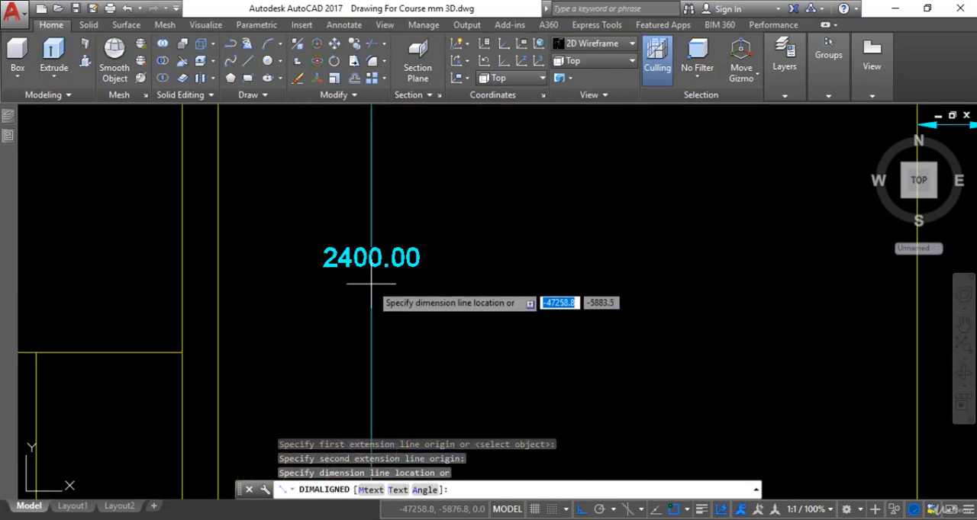
key("Escape")
Switch the model to the SW Isometric view, showing the new stair room outline beside the house.
scroll(373, 286, "down", 5)
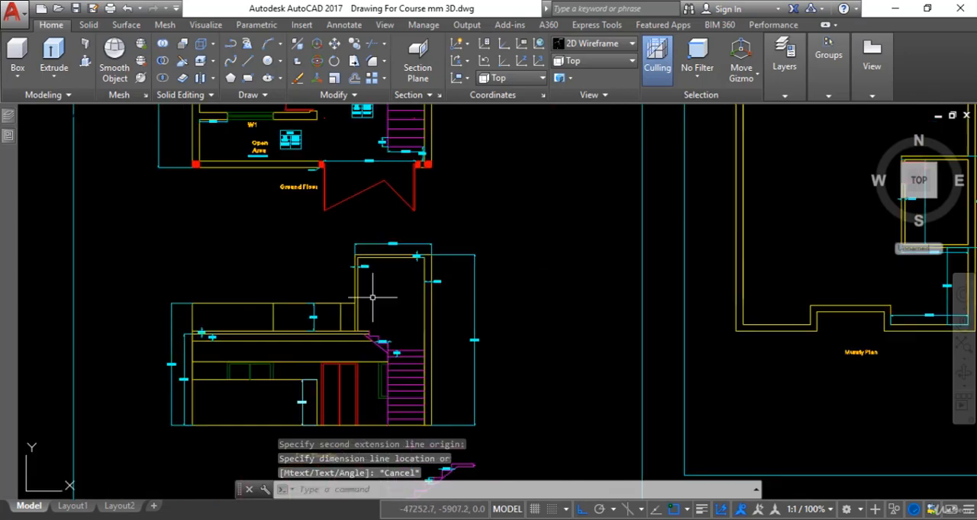
scroll(365, 322, "down", 2)
mouse_move(572, 303)
middle_mouse_down()
mouse_move(496, 313)
mouse_move(458, 336)
mouse_move(255, 356)
middle_mouse_up()
scroll(496, 314, "down", 2)
middle_click_drag(760, 221, 588, 257)
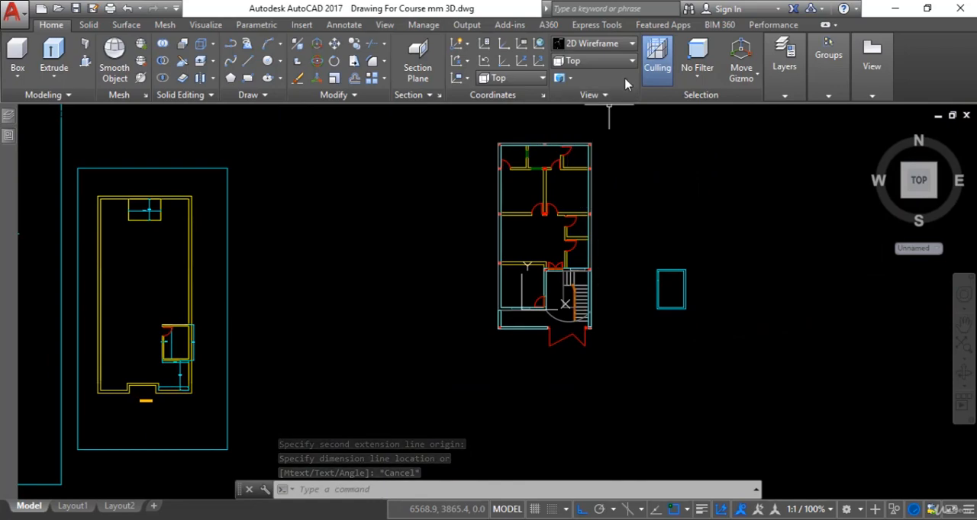
left_click(611, 161)
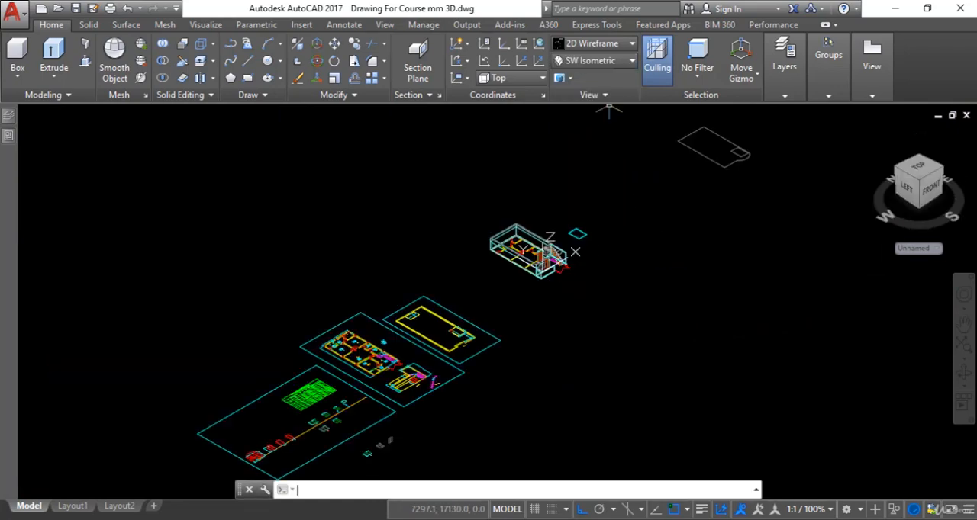
key("Escape")
scroll(544, 252, "up", 7)
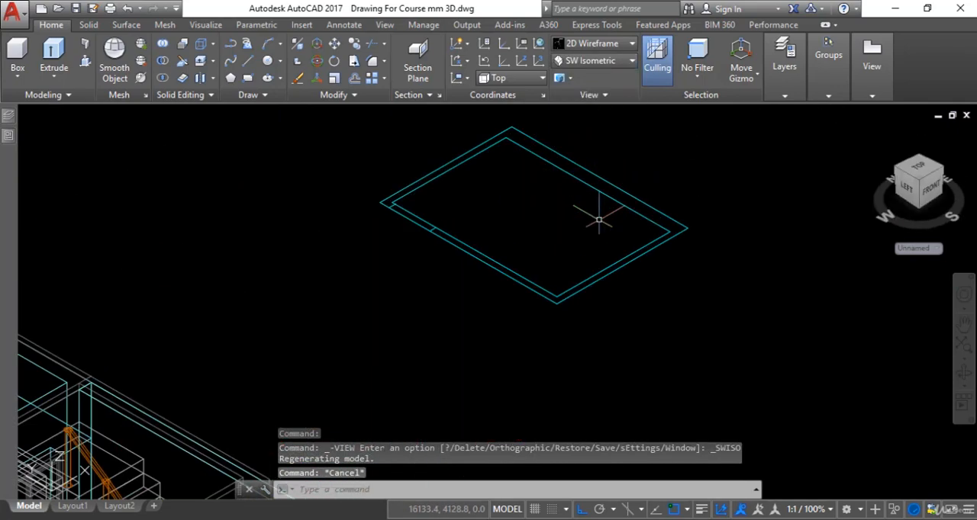
Extrude the inner and outer stair room polylines together to a height of 2400.
left_click(59, 52)
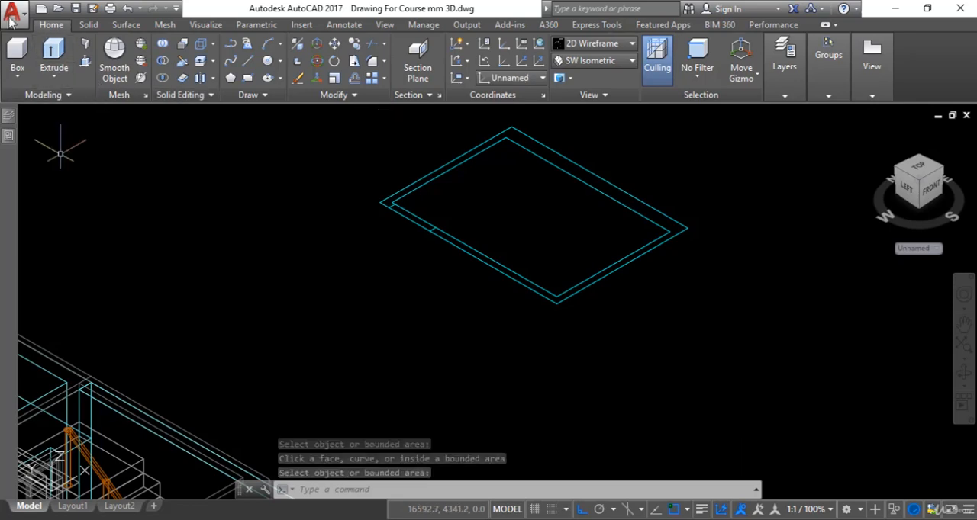
left_click(64, 51)
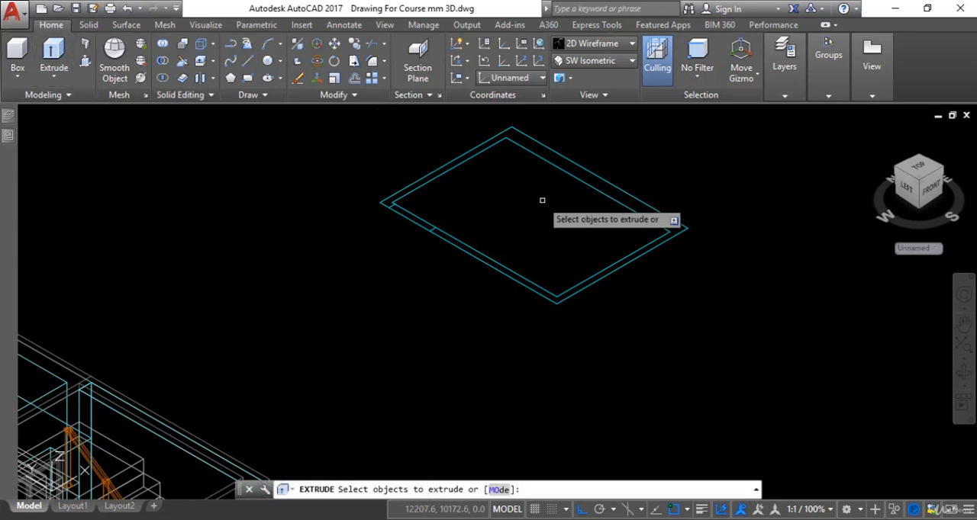
left_click(592, 185)
left_click(604, 179)
key("Return")
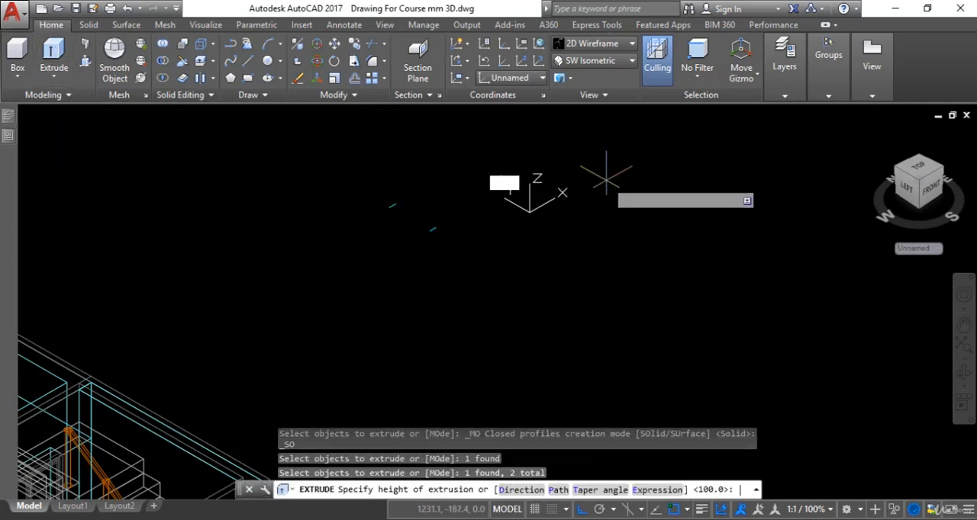
scroll(607, 255, "down", 4)
middle_click_drag(605, 254, 598, 308)
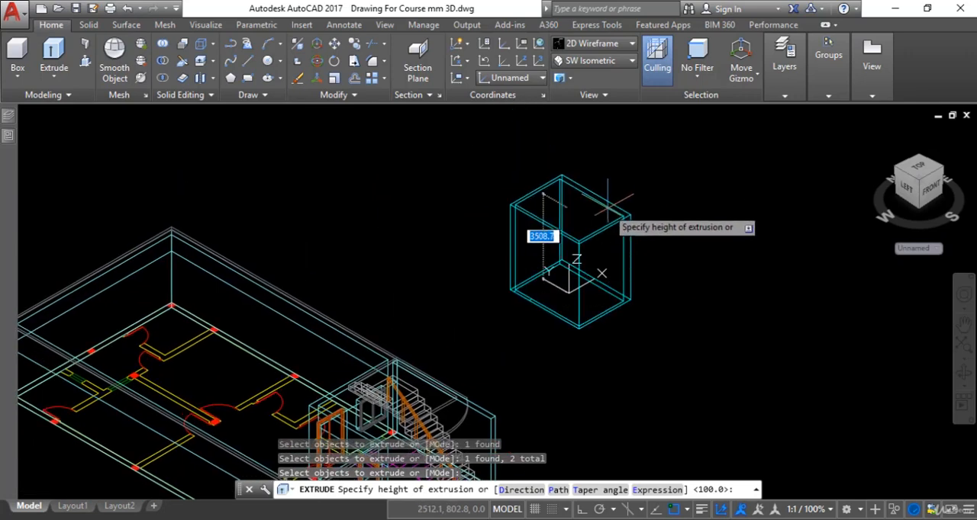
key("Return")
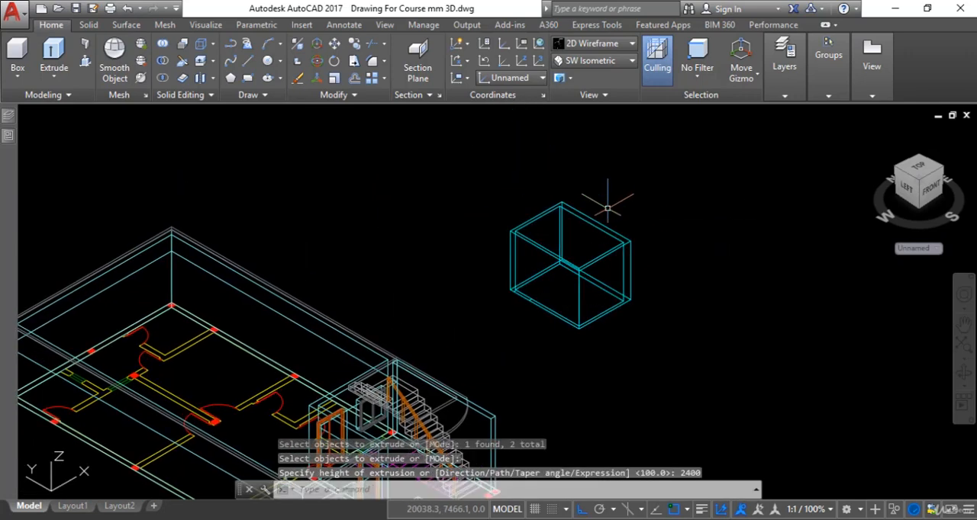
Set the visual style to Realistic to shade the extruded stair room block.
left_click(632, 52)
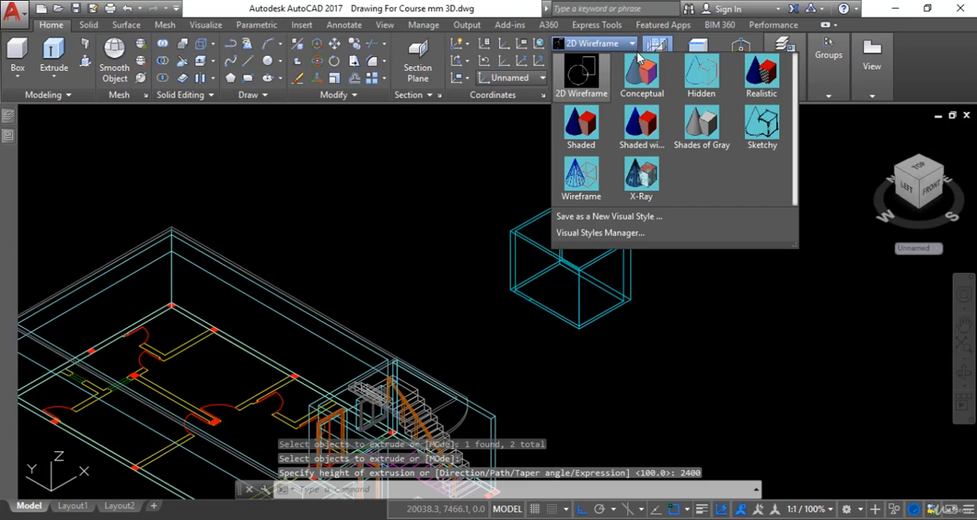
left_click(749, 74)
scroll(582, 267, "up", 2)
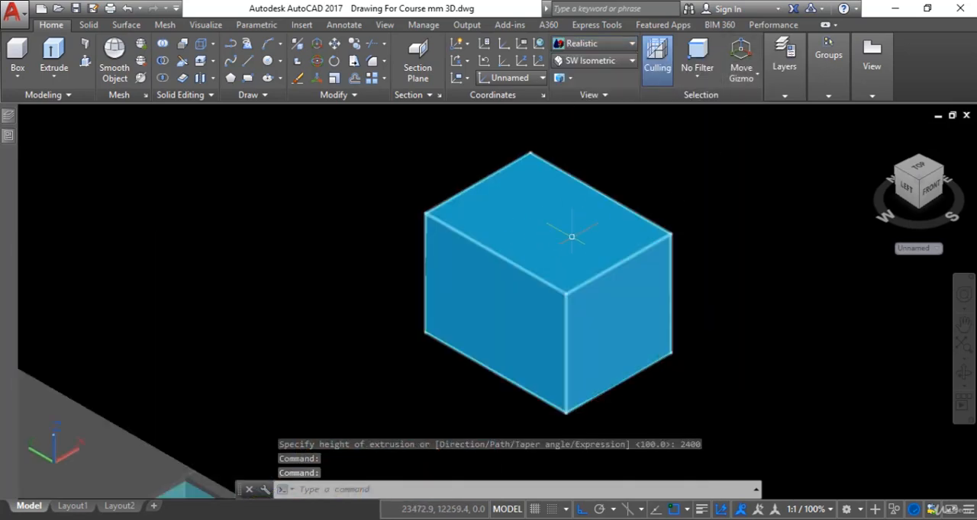
Subtract the inner stair room solid from the outer block to leave hollow walls.
key("Escape")
type("su")
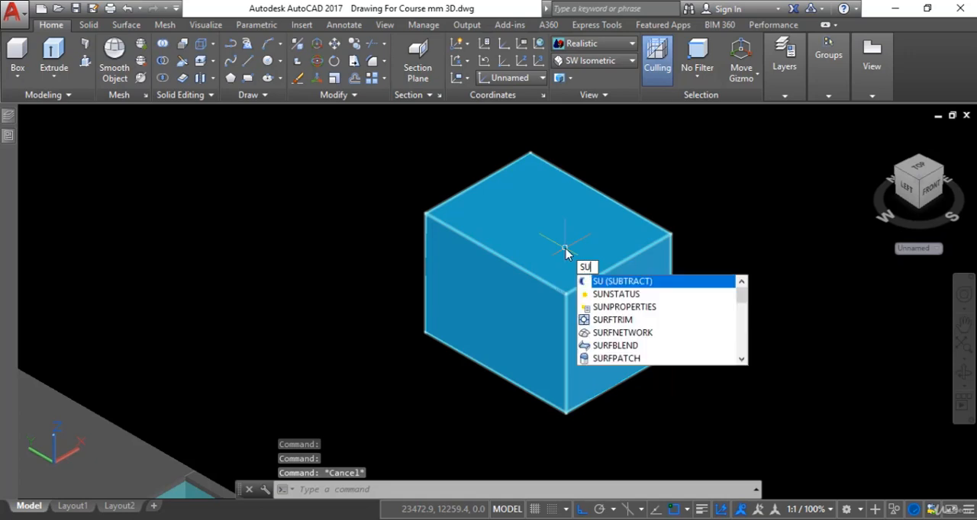
key("Return")
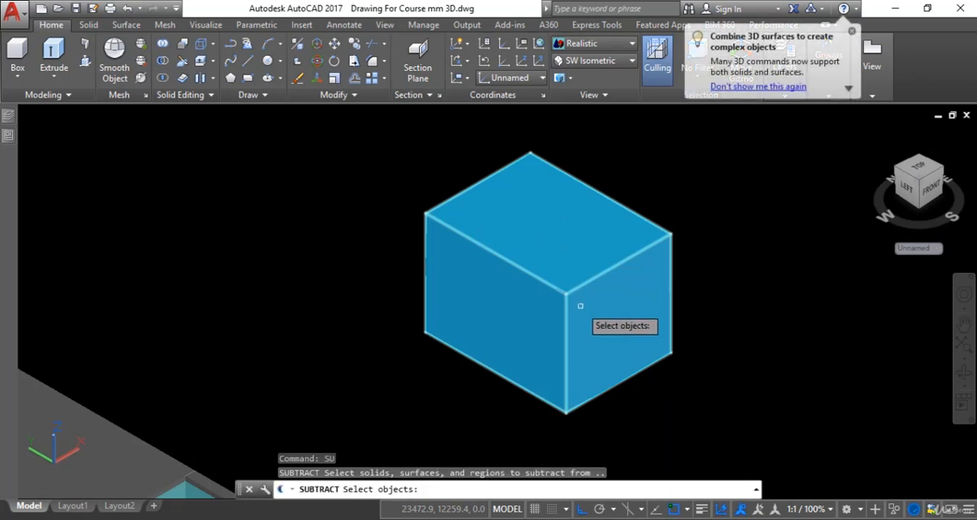
left_click(580, 306)
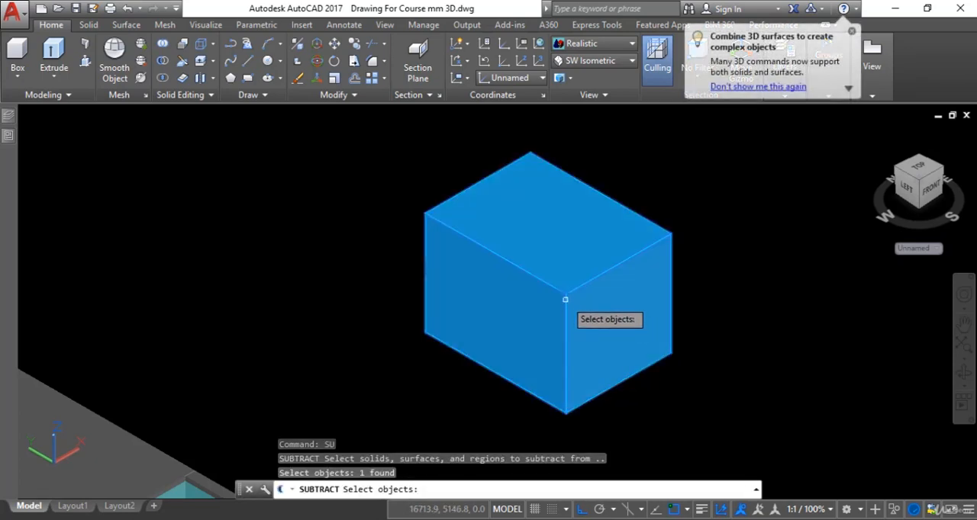
key("Return")
scroll(573, 265, "up", 3)
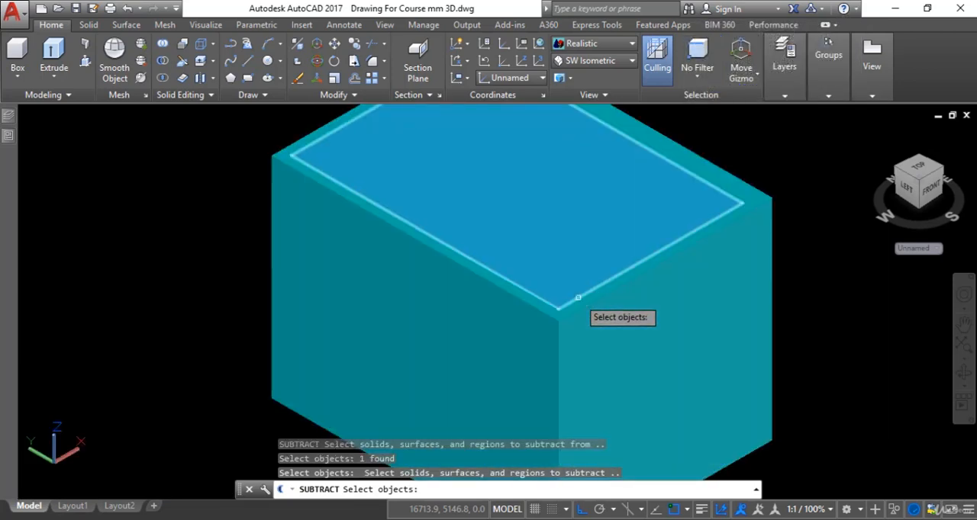
left_click(577, 298)
key("Return")
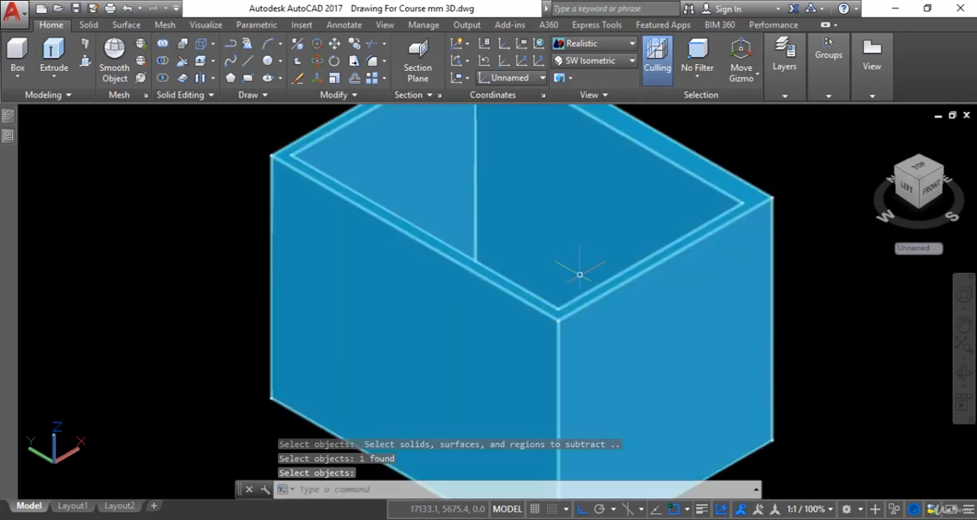
scroll(578, 305, "down", 2)
scroll(558, 268, "up", 3)
scroll(558, 268, "down", 3)
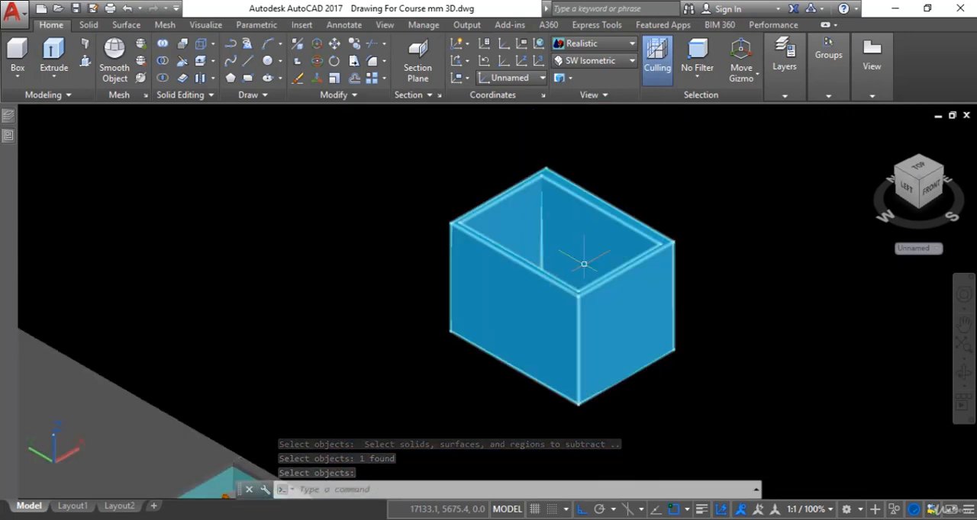
key("Escape")
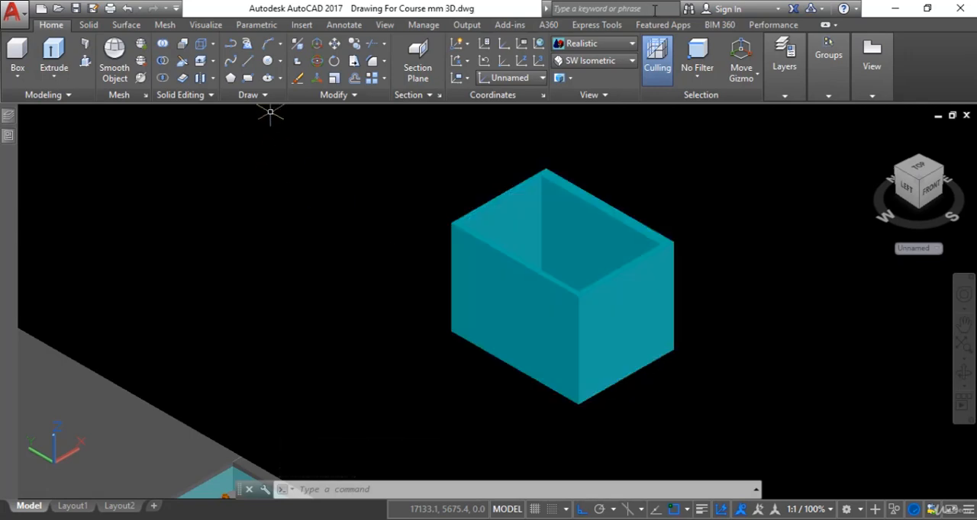
Set the visual style to 2D Wireframe to show the door marks at the base of the stair room wall.
left_click(611, 61)
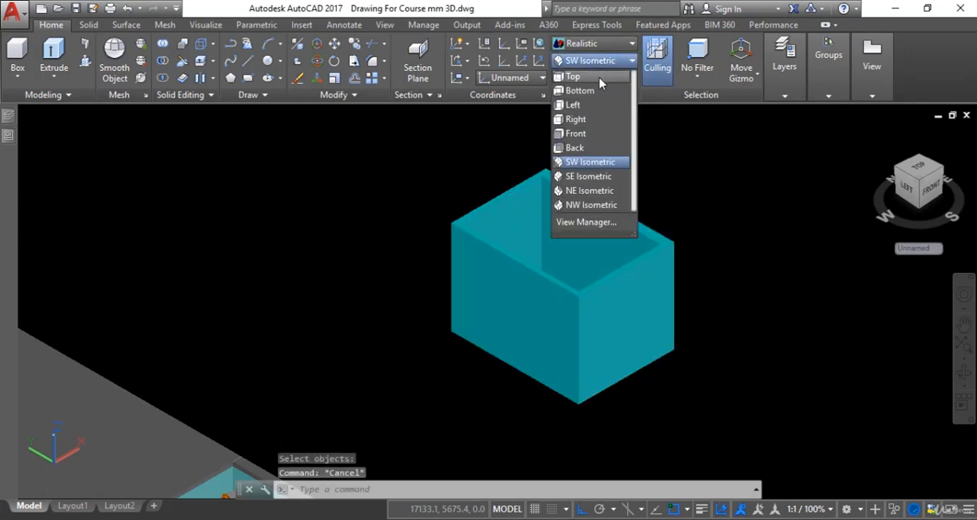
left_click(600, 78)
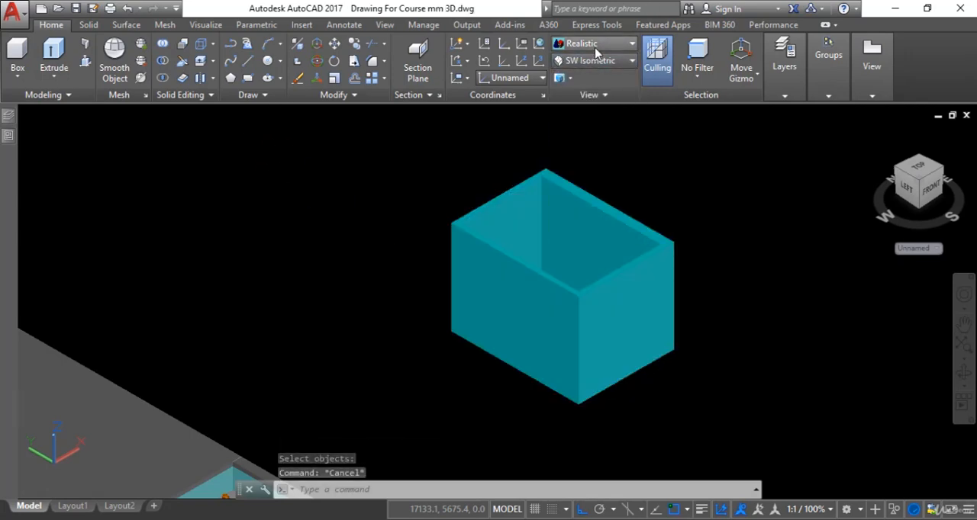
left_click(596, 52)
left_click(573, 138)
Draw a 2100 high box between the two door opening marks at the base of the stair room wall.
scroll(468, 333, "up", 3)
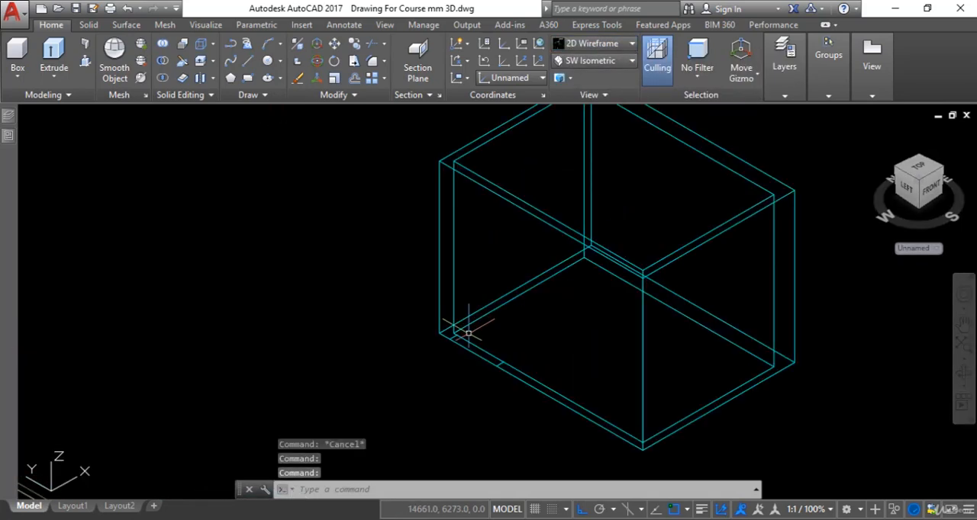
scroll(468, 334, "up", 3)
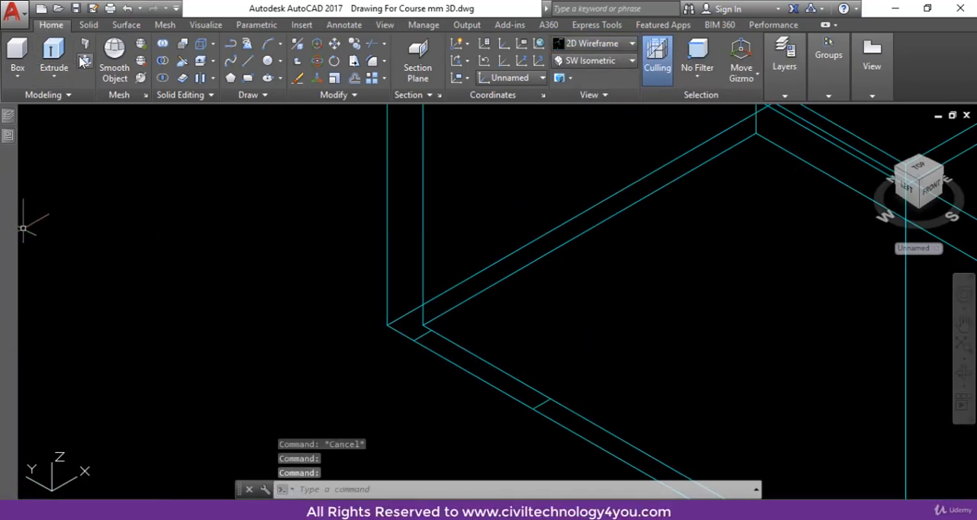
left_click(16, 48)
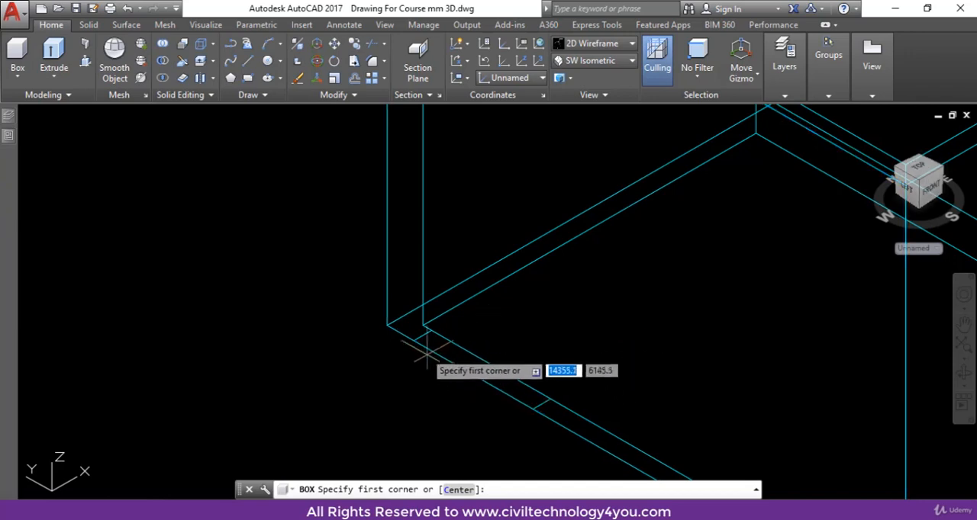
left_click(454, 318)
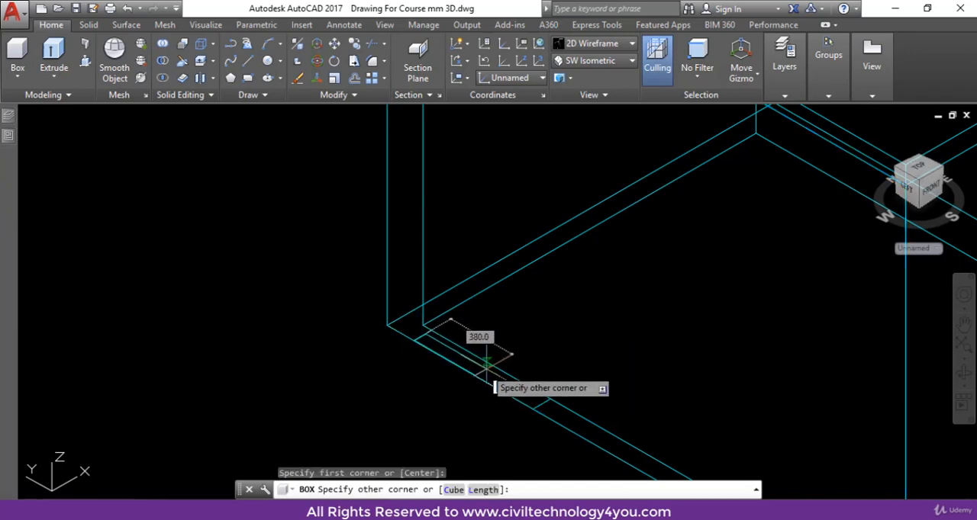
left_click(541, 399)
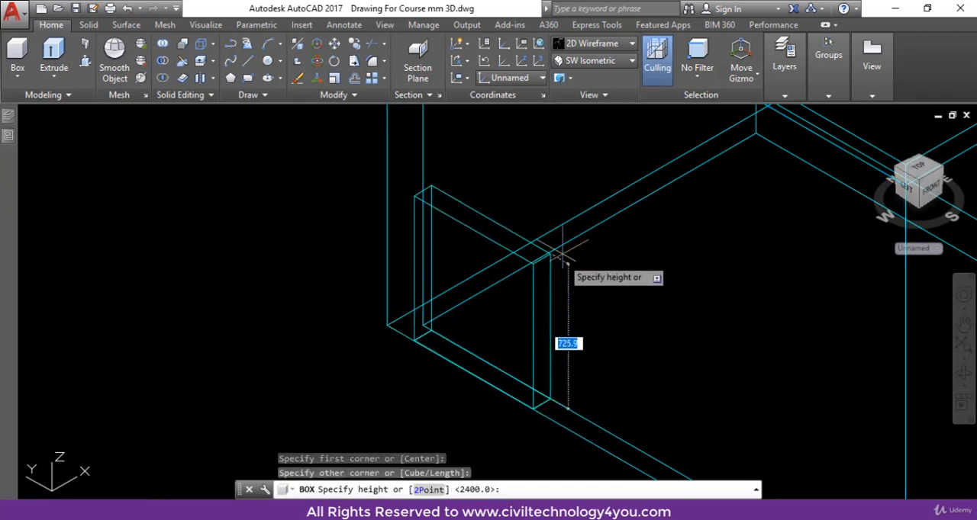
scroll(580, 244, "down", 2)
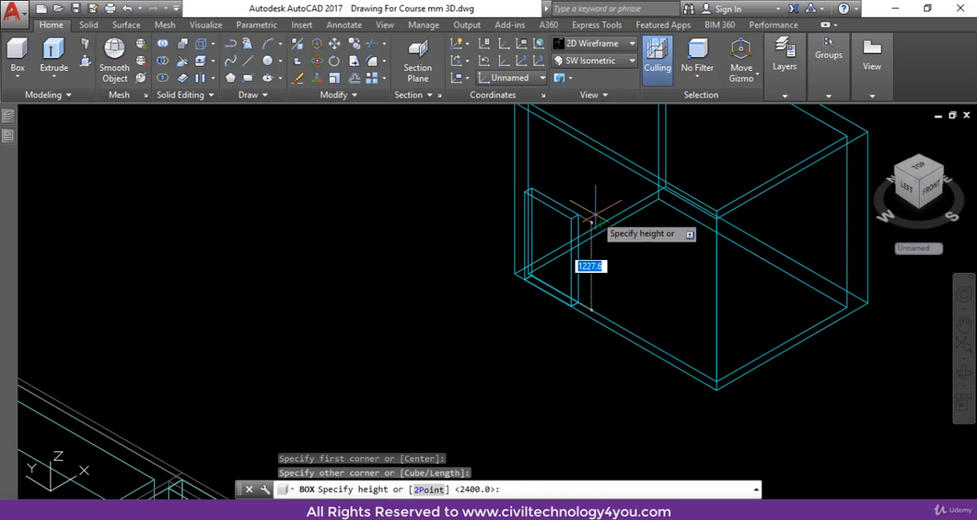
type("2100")
key("Return")
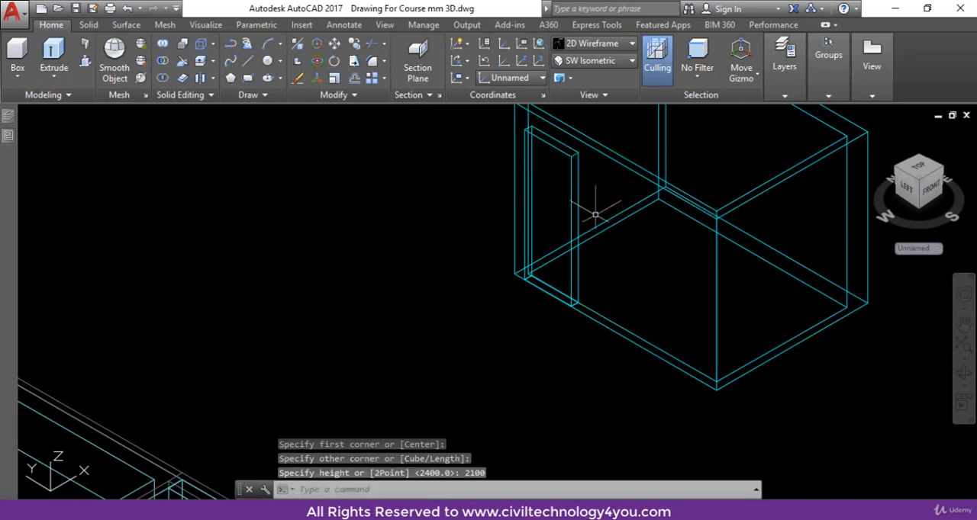
key("Escape")
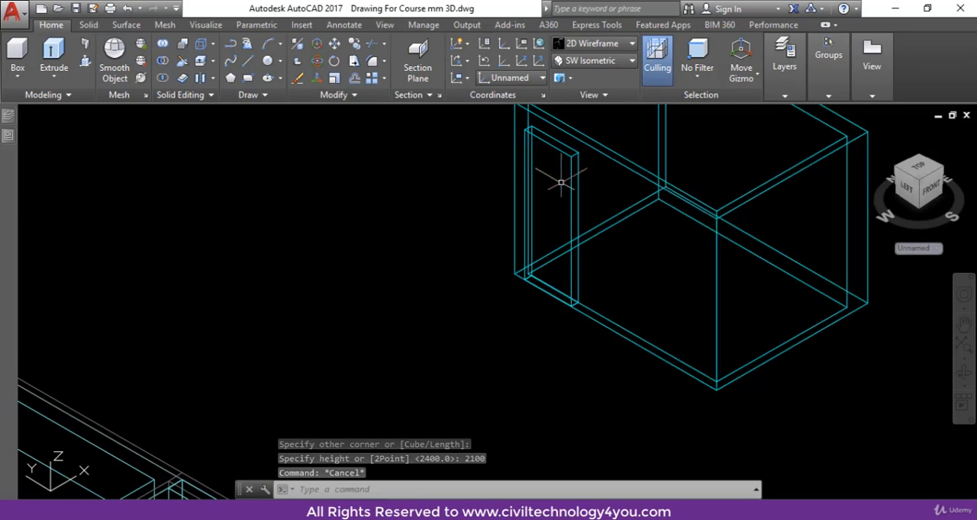
type("SU")
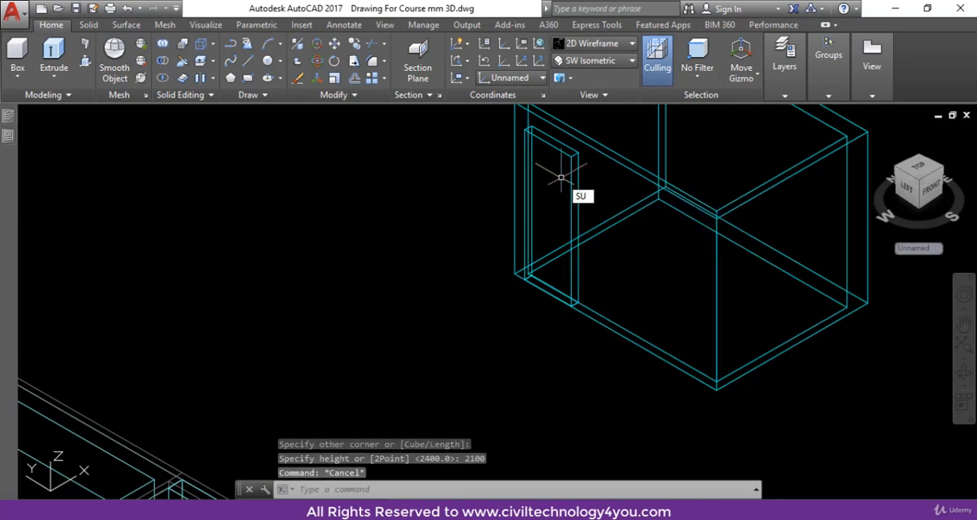
key("Return")
left_click(622, 168)
key("Return")
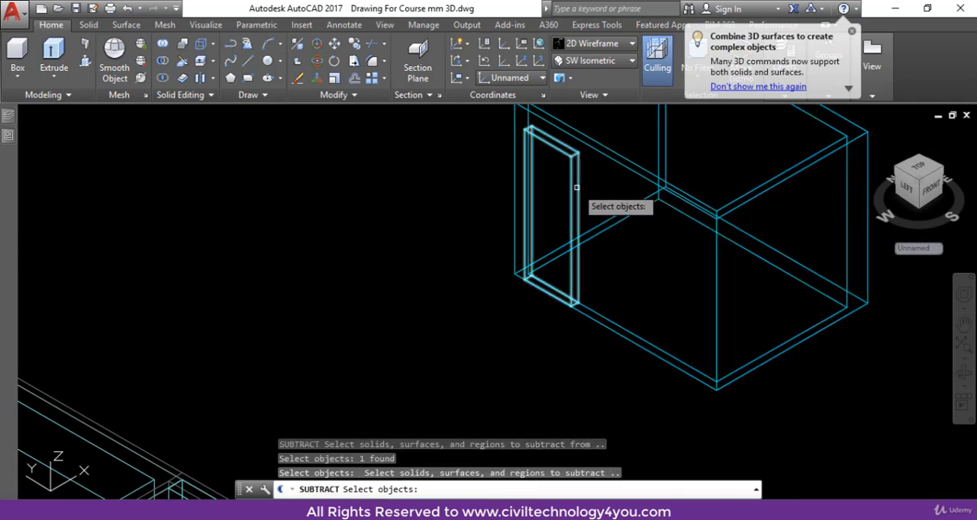
left_click(582, 177)
left_click(575, 186)
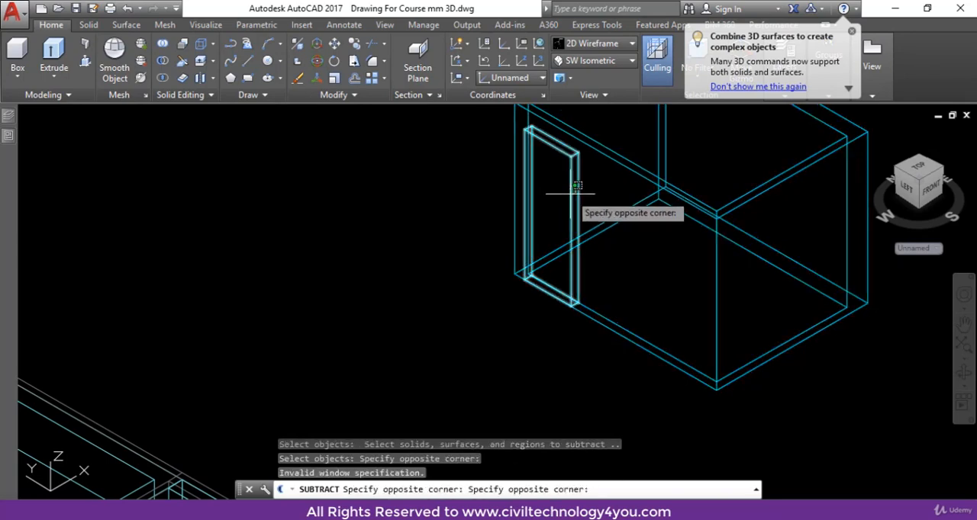
key("Escape")
key("Escape")
Subtract the door box from the stair room walls to cut the door opening.
key("Return")
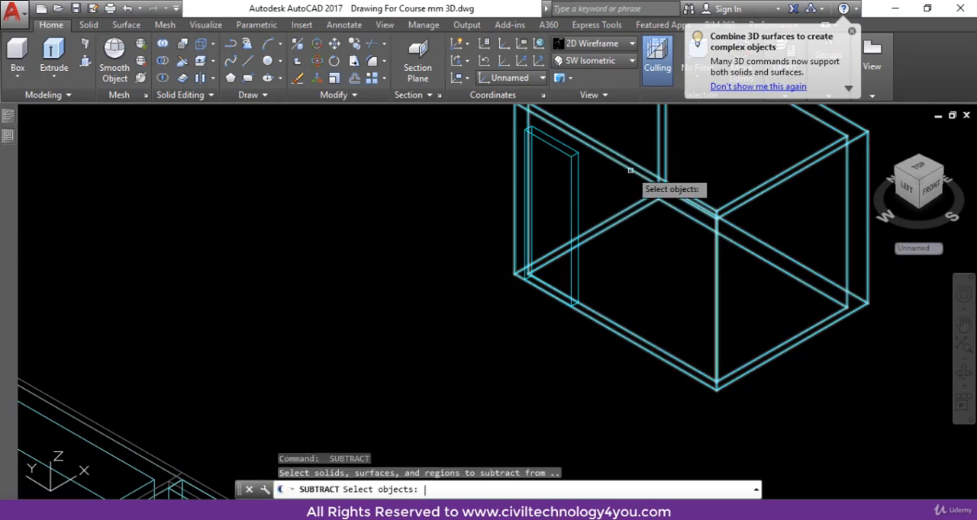
left_click(632, 171)
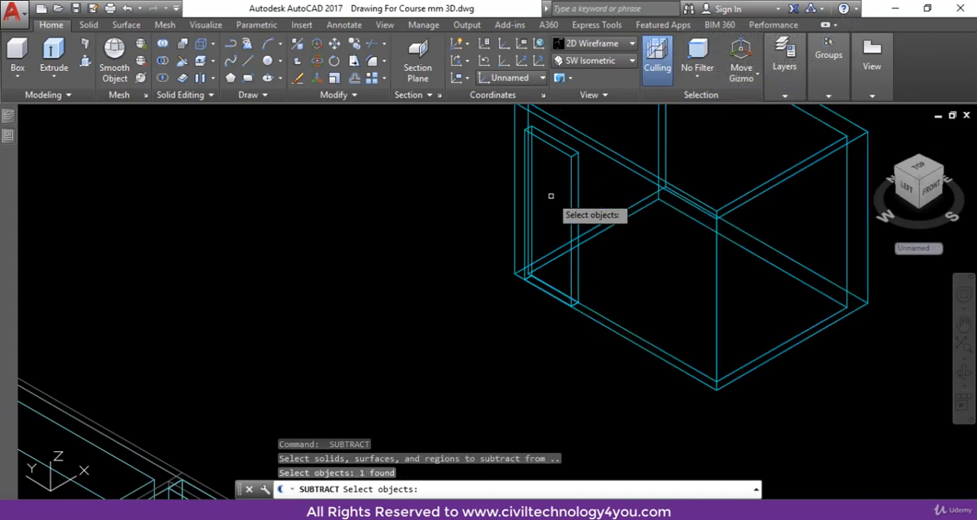
key("Return")
left_click(571, 186)
key("Return")
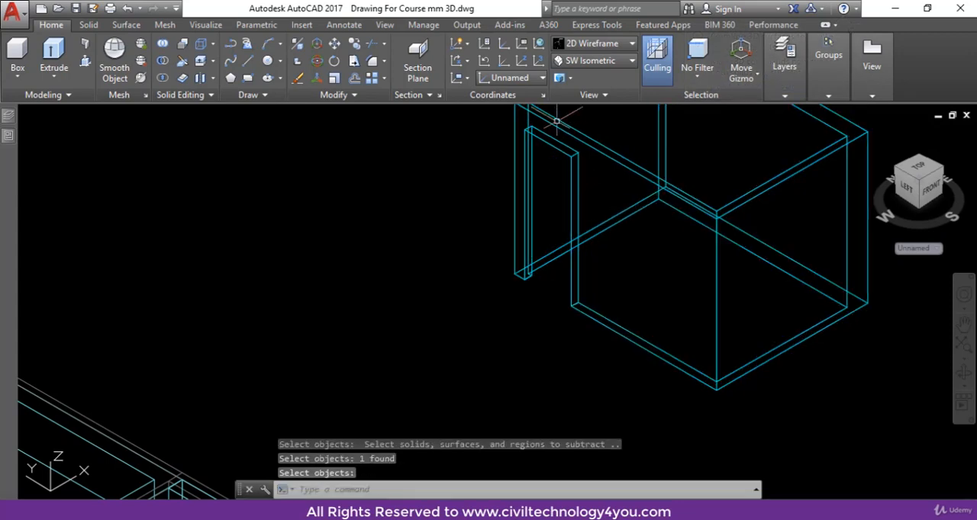
Set the visual style to Realistic to check the door opening in the shaded stair room.
left_click(592, 47)
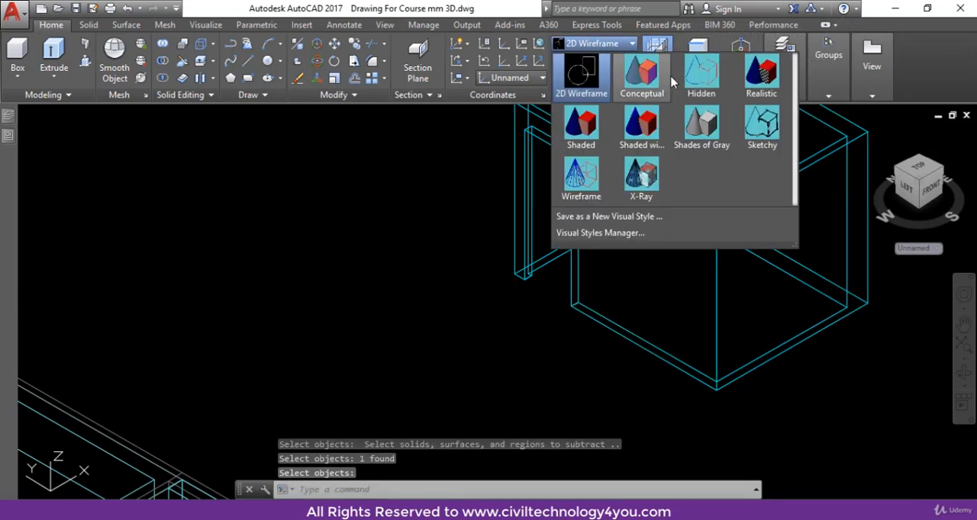
left_click(759, 76)
scroll(602, 279, "down", 4)
scroll(575, 254, "up", 3)
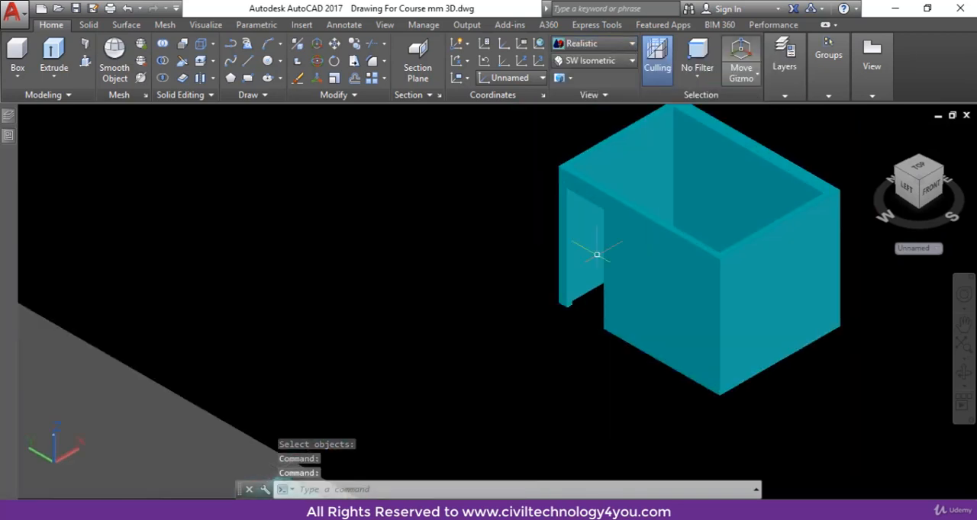
middle_click_drag(654, 253, 522, 282)
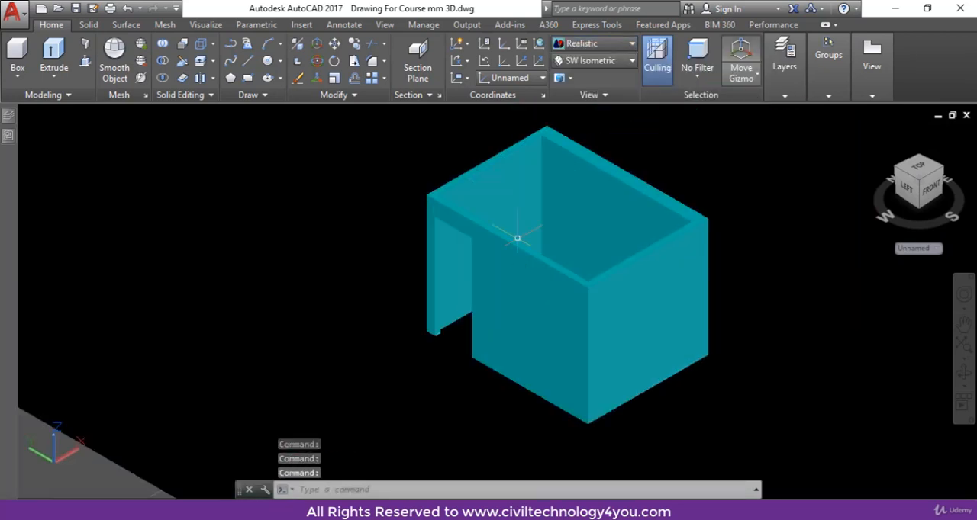
key("Escape")
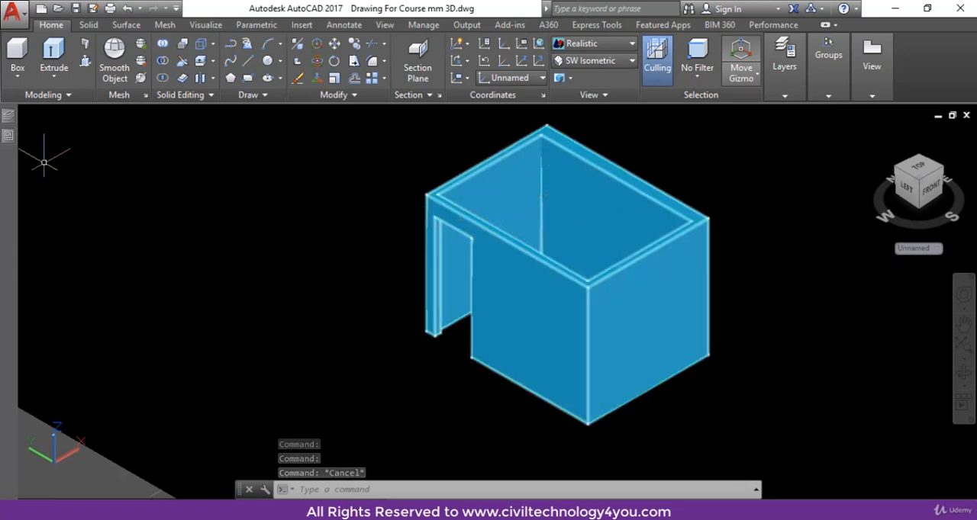
Make the Slab layer current and switch the visual style to 2D Wireframe.
mouse_move(16, 122)
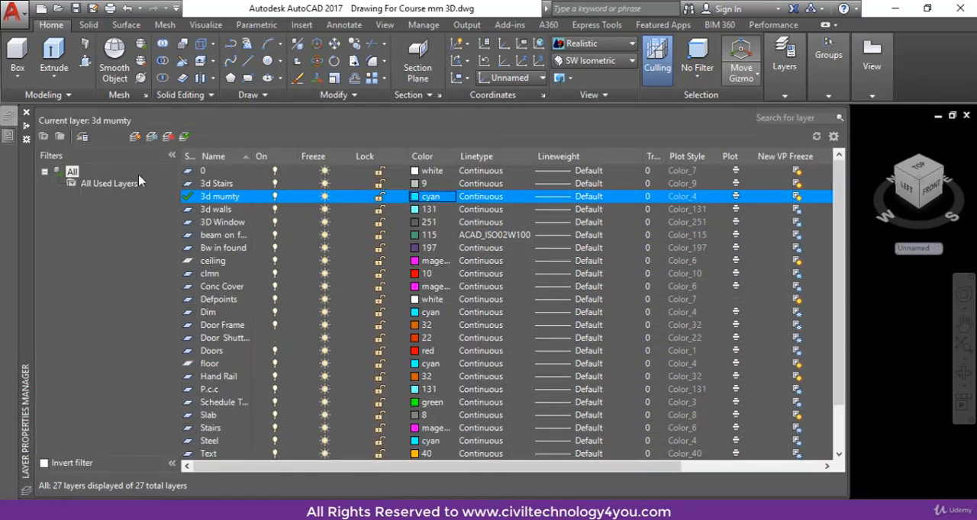
double_click(190, 418)
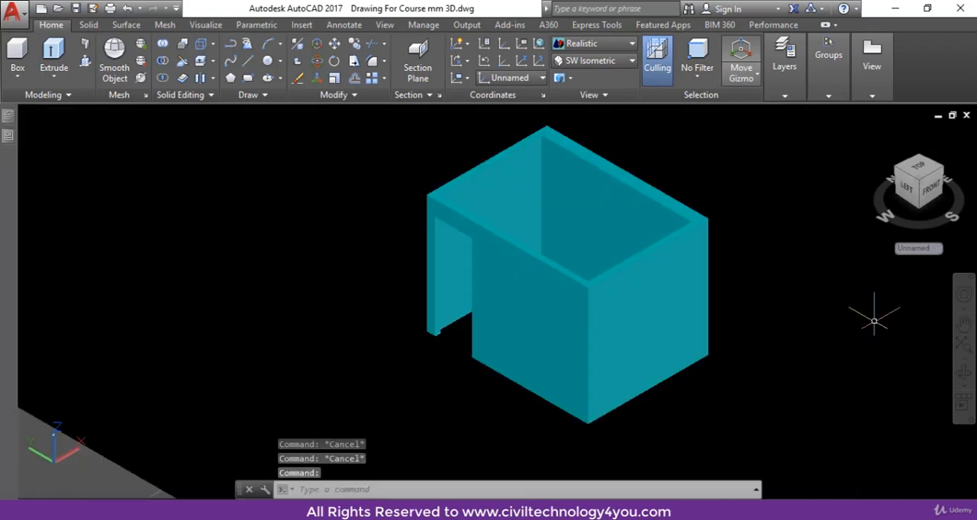
left_click(592, 47)
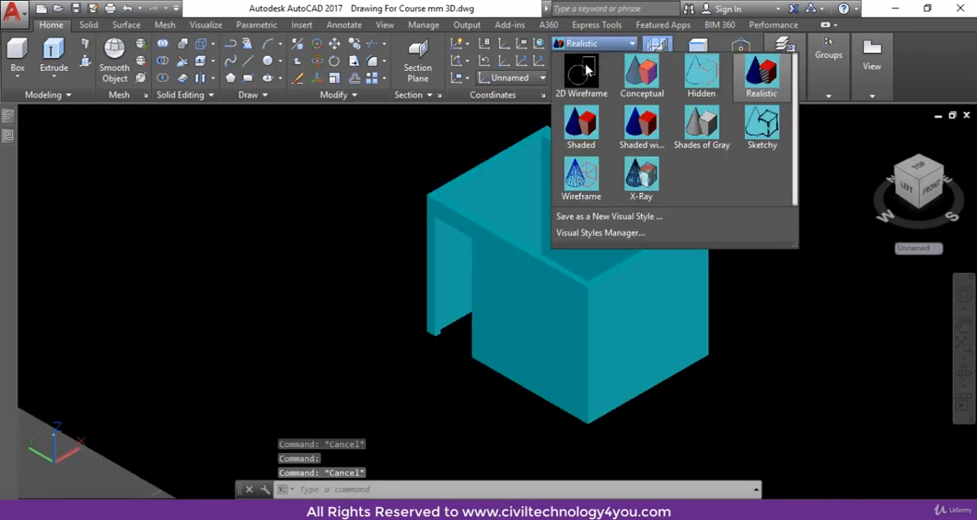
left_click(580, 73)
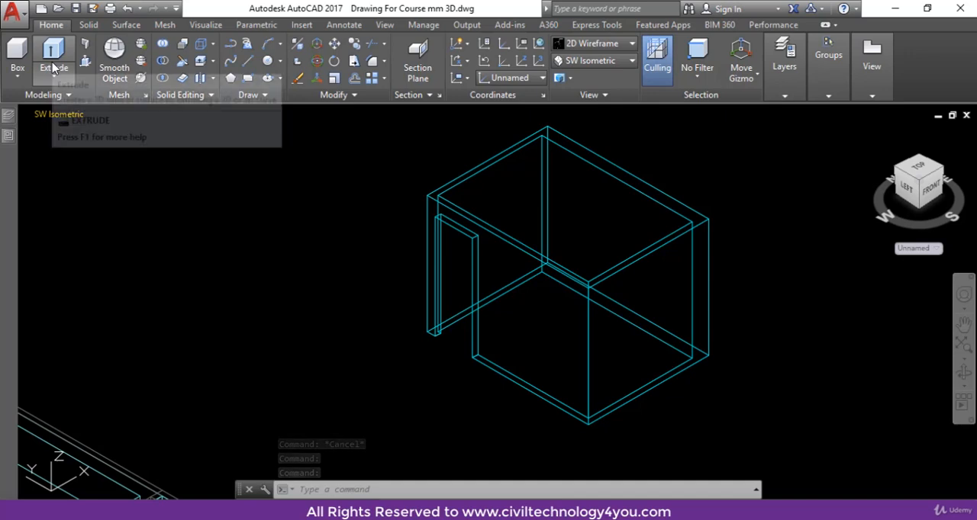
Draw a rectangle on top of the stair room walls between two diagonally opposite outer corners.
type("rec")
key("Return")
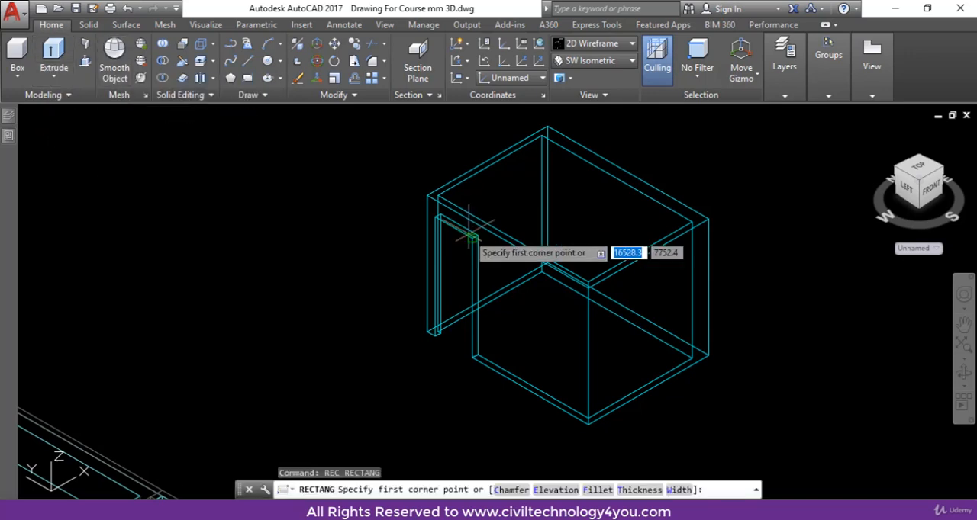
left_click(428, 195)
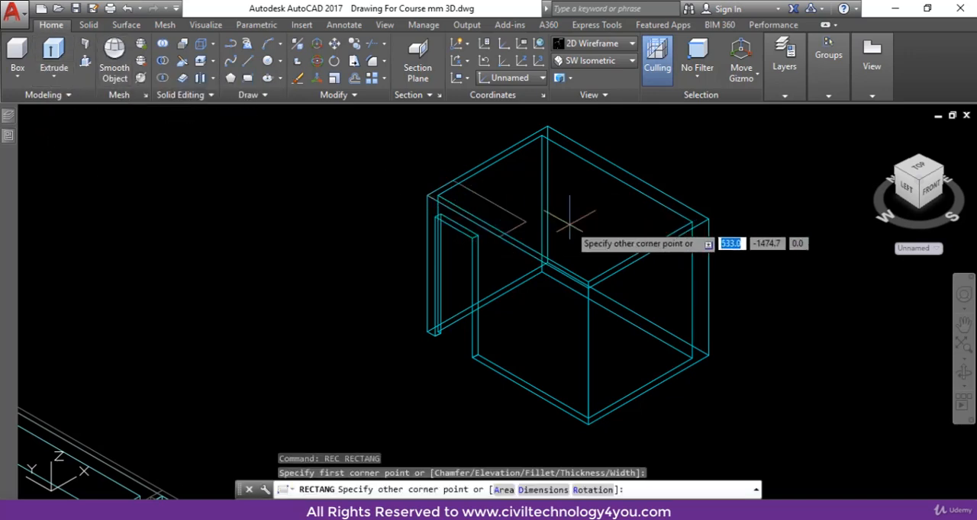
left_click(709, 217)
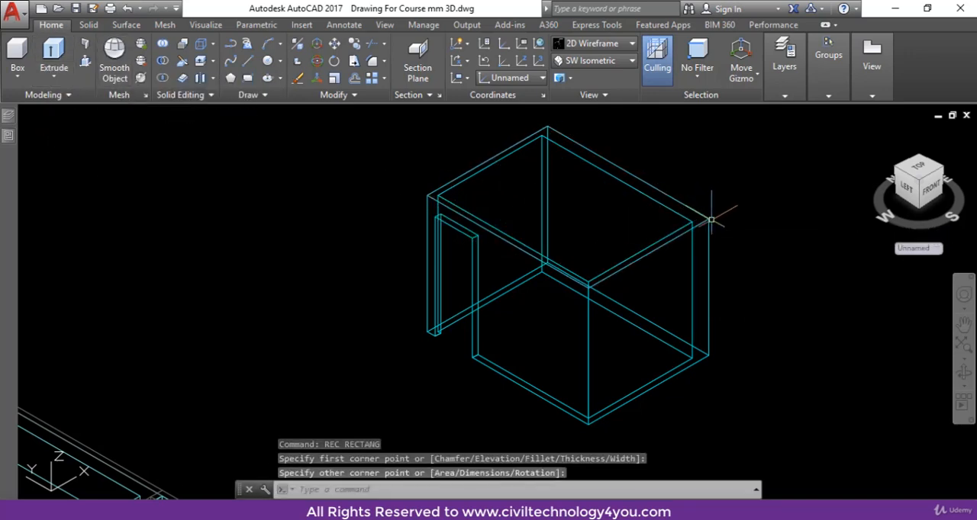
Extrude the rectangle on top of the stair room walls by 100 to form the roof slab.
left_click(666, 236)
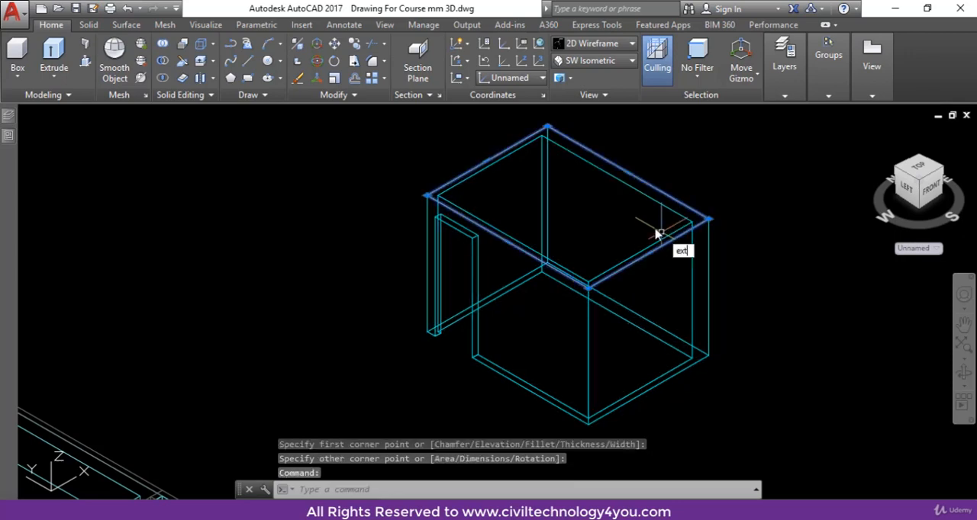
key("Return")
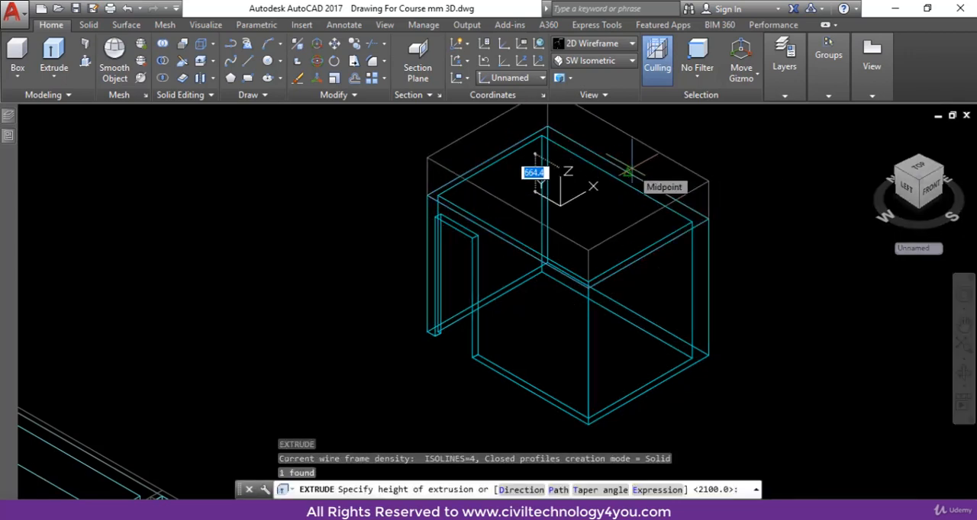
type("100")
key("Return")
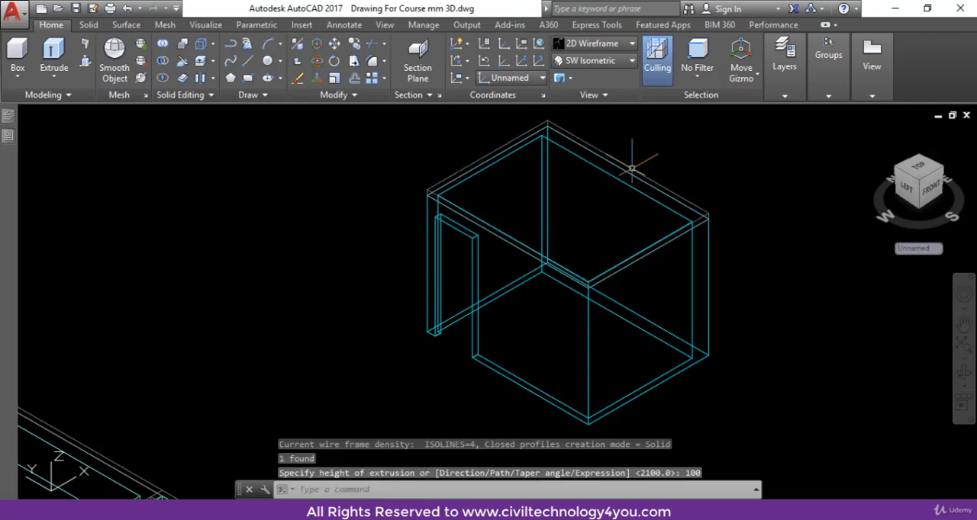
key("Escape")
Set the visual style to Realistic and check the shaded stair room with its roof slab and door opening.
left_click(591, 44)
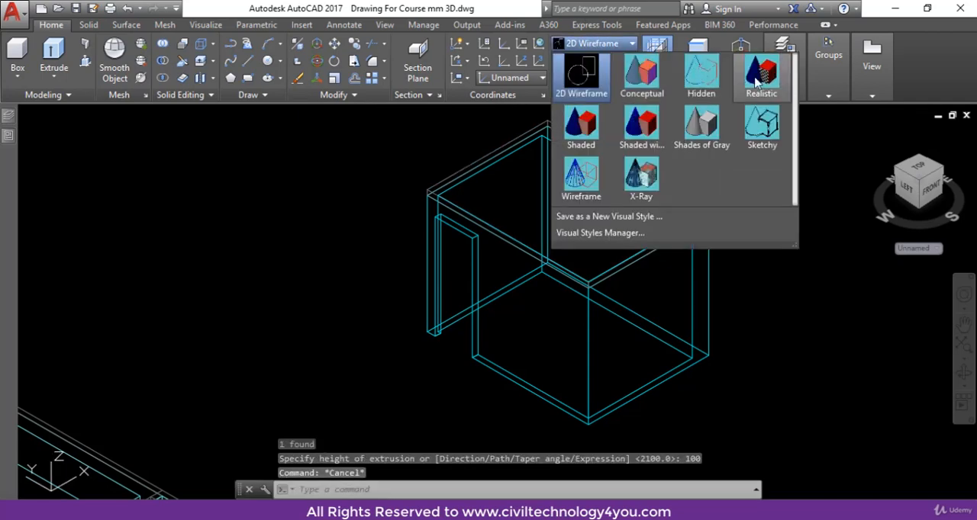
left_click(756, 94)
left_click(600, 280)
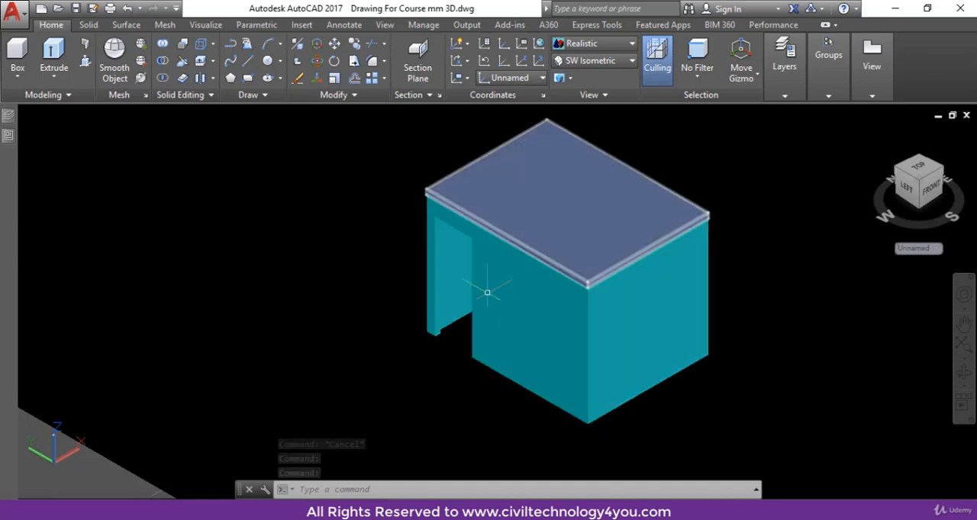
key("Escape")
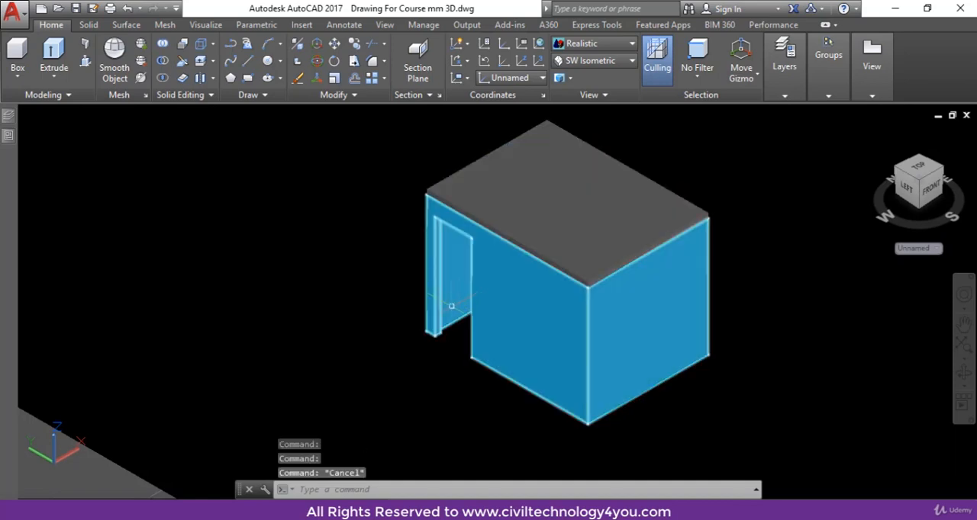
mouse_move(451, 299)
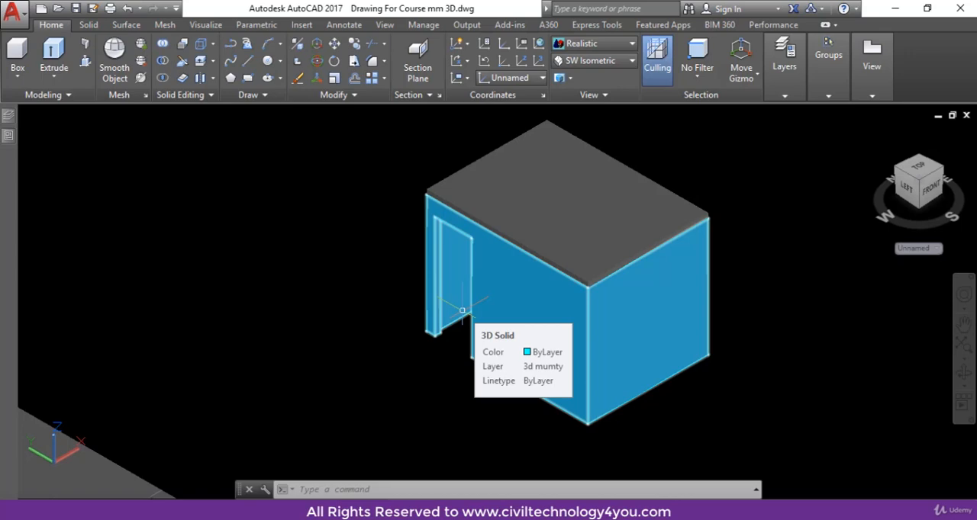
scroll(461, 311, "down", 5)
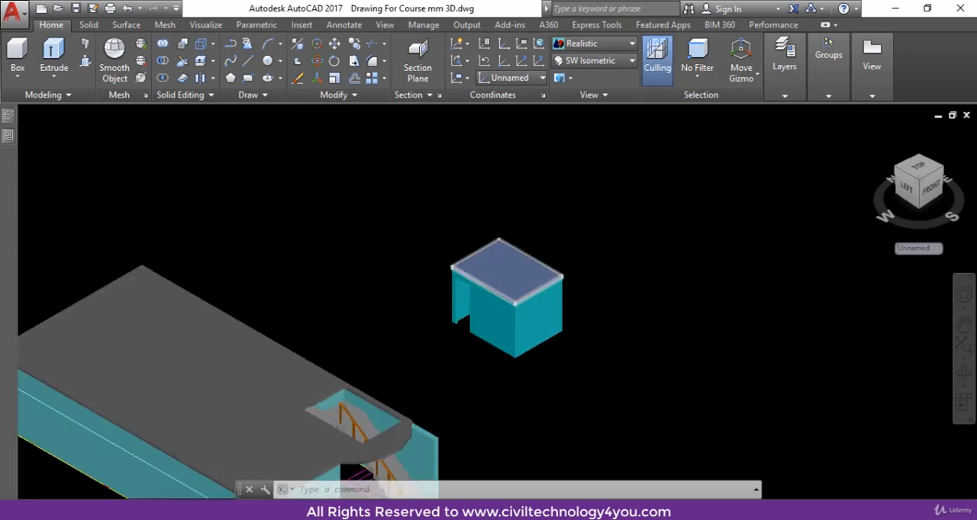
scroll(512, 302, "up", 3)
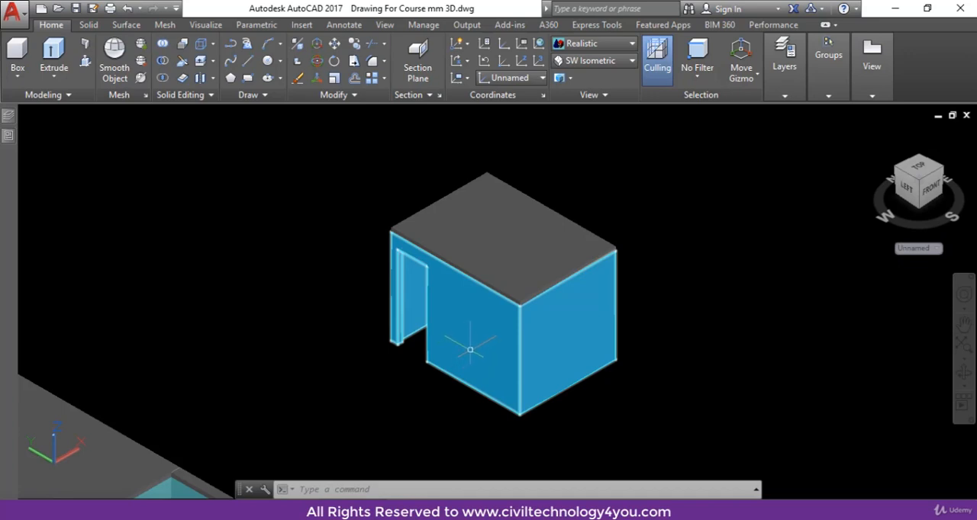
scroll(228, 458, "down", 4)
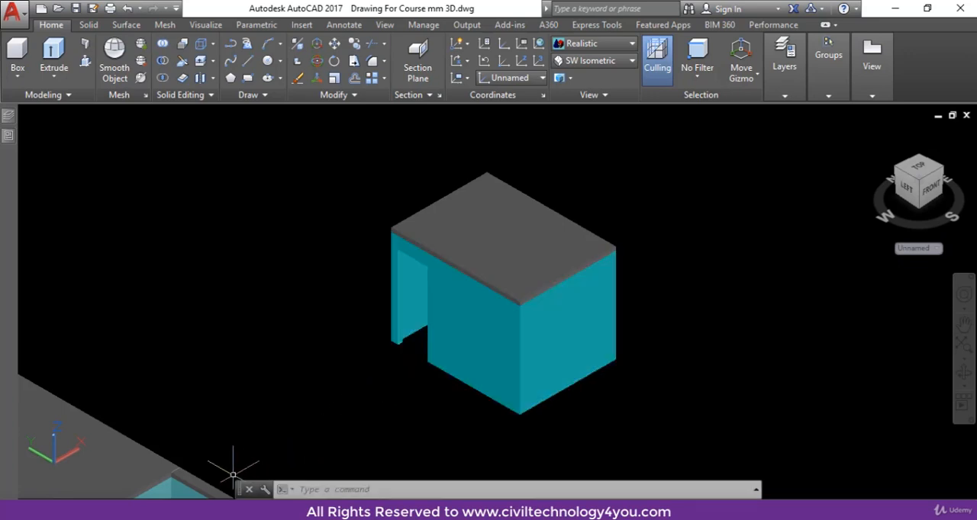
key("Escape")
key("Escape")
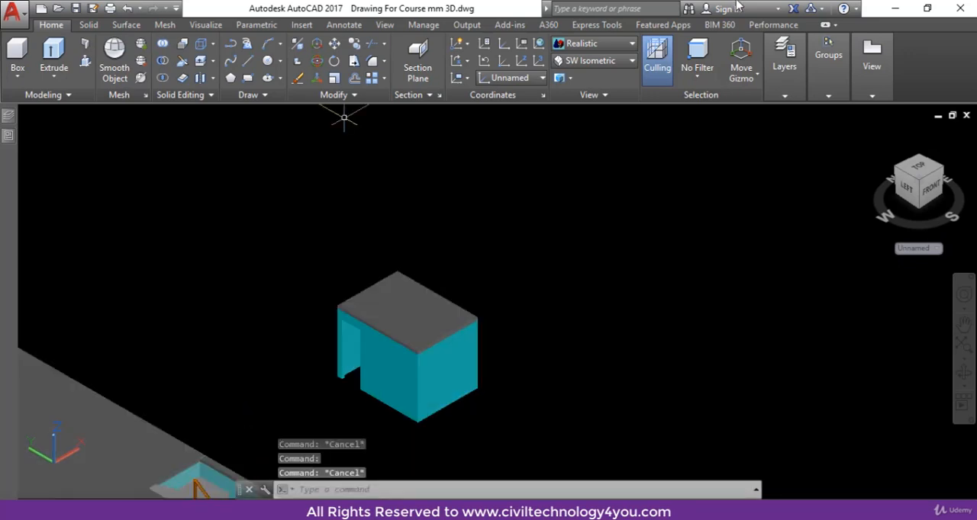
Switch the visual style to 2D Wireframe and examine the house roof slab corner beside the staircase.
left_click(604, 45)
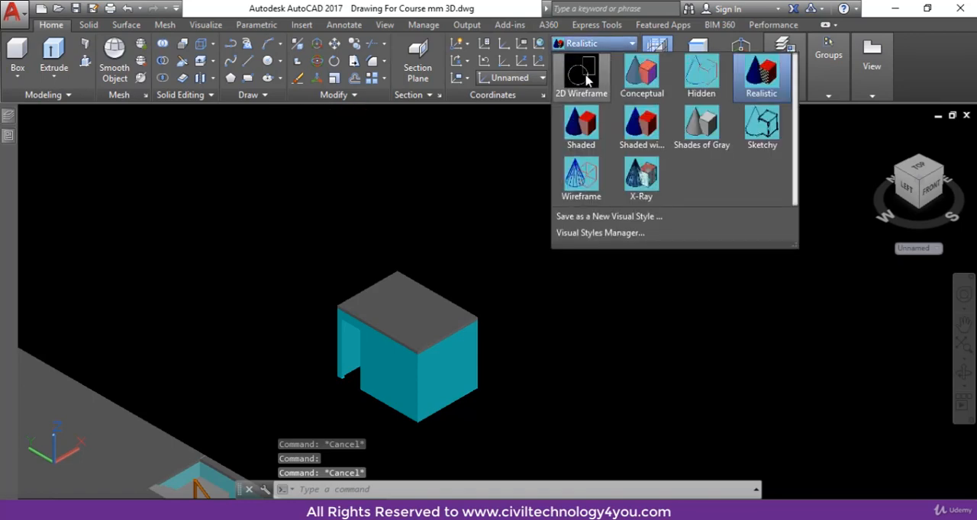
left_click(574, 92)
middle_click_drag(451, 343, 496, 203)
scroll(229, 305, "up", 6)
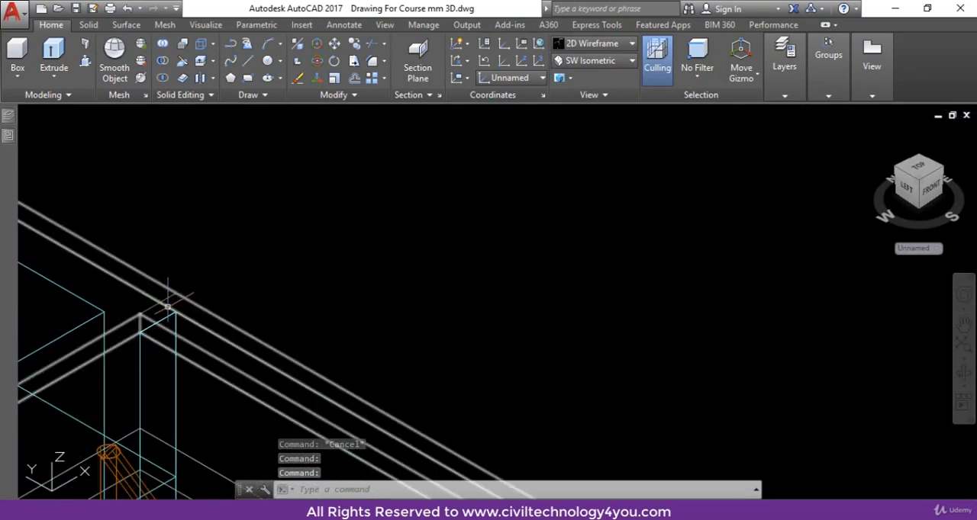
scroll(172, 290, "down", 4)
scroll(369, 301, "down", 4)
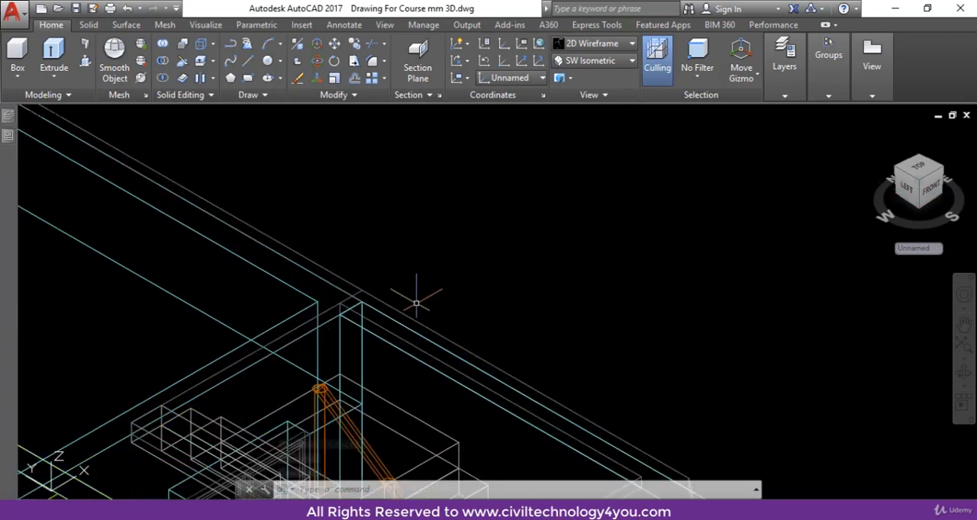
scroll(534, 229, "up", 1)
scroll(529, 194, "down", 3)
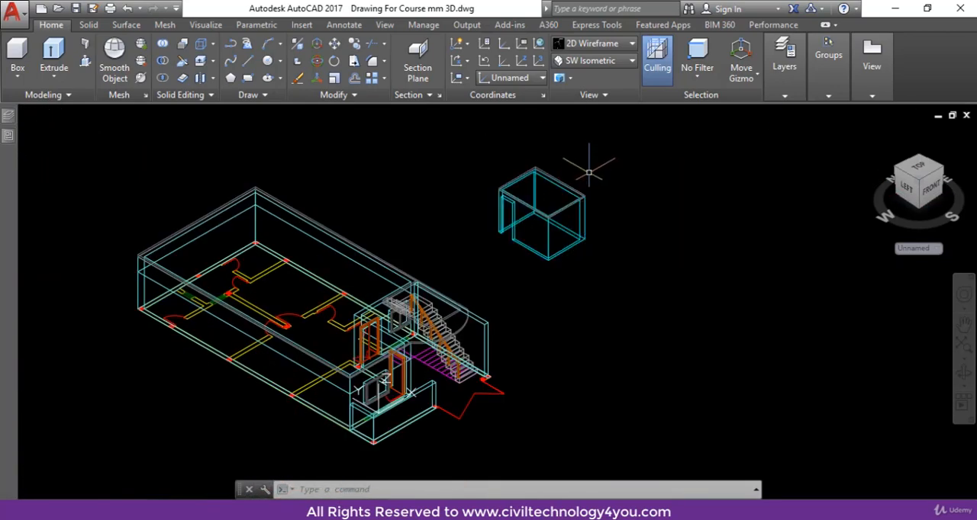
Copy the stair room with its roof slab from its rear outer bottom corner onto the house roof slab above the staircase.
left_click(580, 168)
left_click(504, 244)
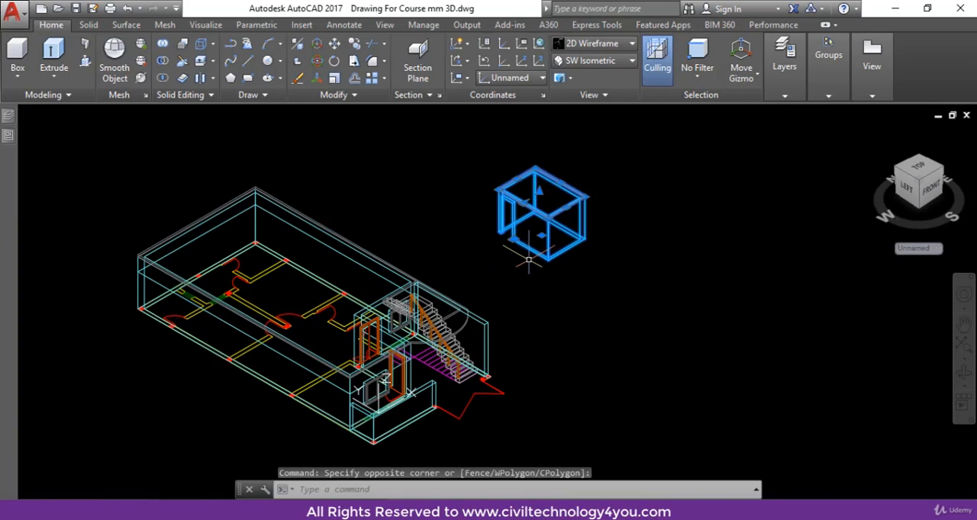
type("co")
key("Return")
scroll(560, 218, "up", 6)
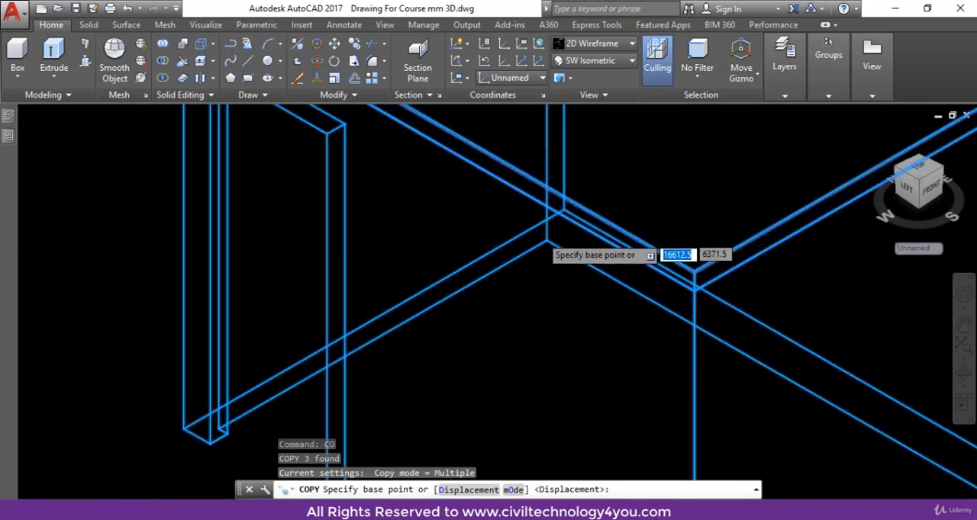
scroll(578, 203, "up", 2)
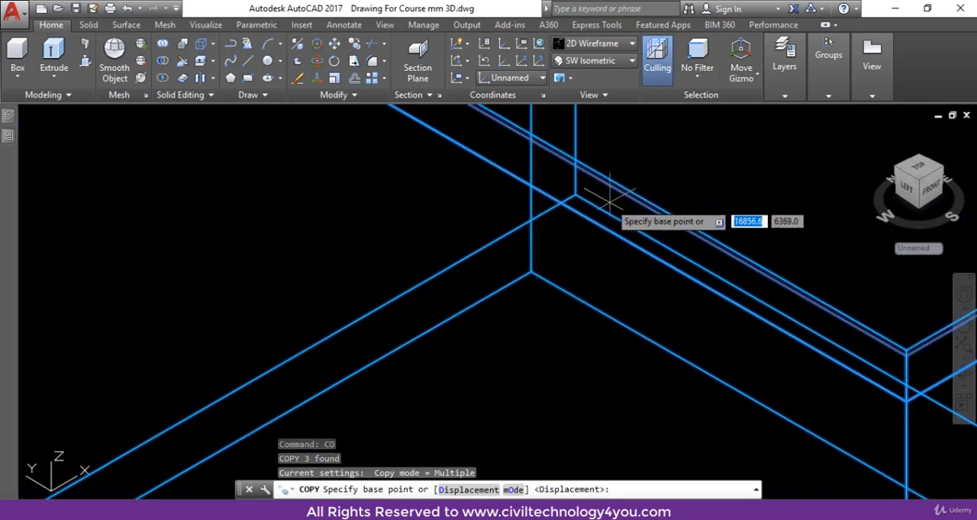
left_click(576, 195)
scroll(602, 218, "down", 8)
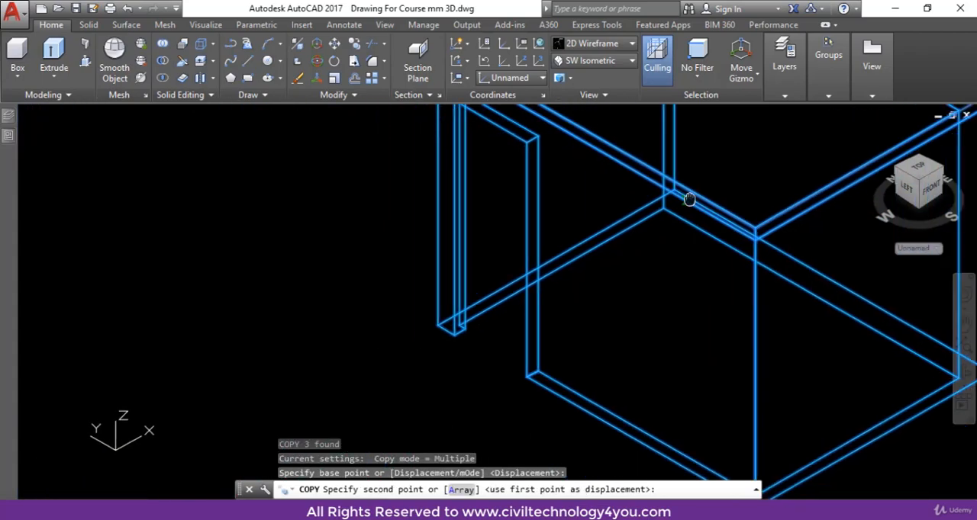
middle_click_drag(594, 228, 664, 181)
scroll(663, 186, "up", 4)
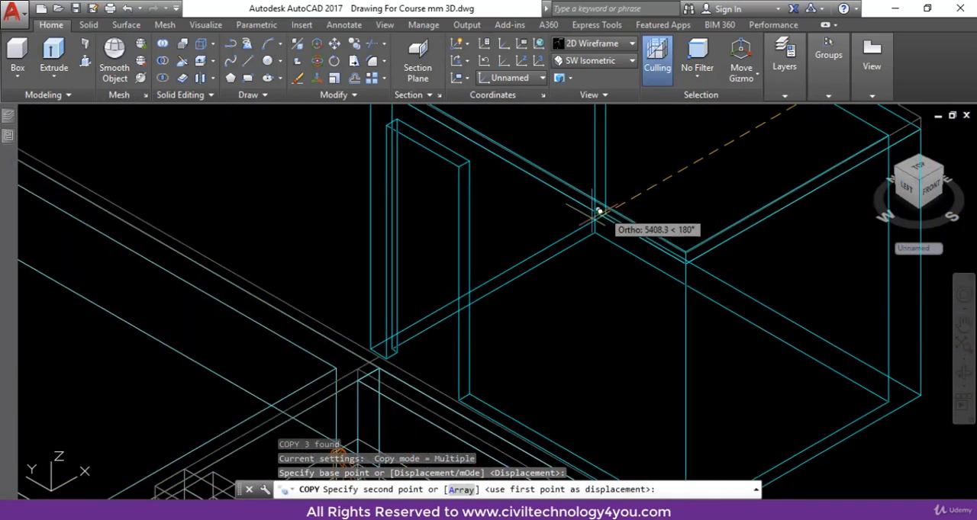
middle_click_drag(519, 252, 591, 190)
scroll(488, 279, "up", 3)
scroll(439, 313, "up", 4)
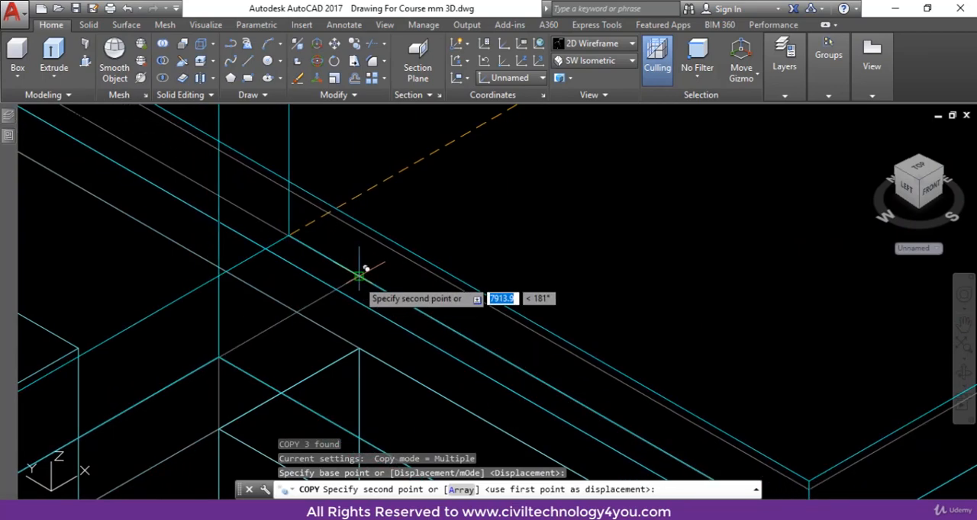
scroll(363, 270, "down", 10)
key("Escape")
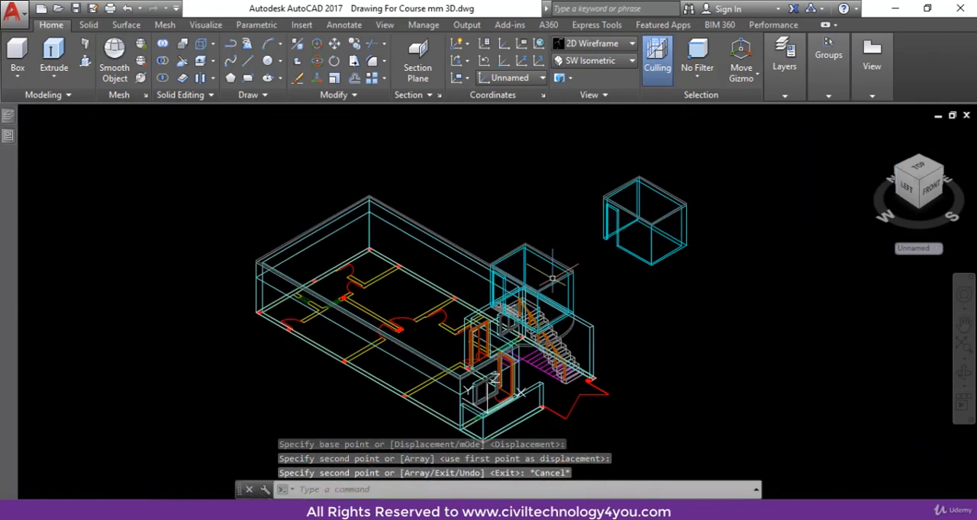
Set the visual style to Realistic and inspect the doorway of the stair room placed on the house roof.
scroll(557, 271, "up", 5)
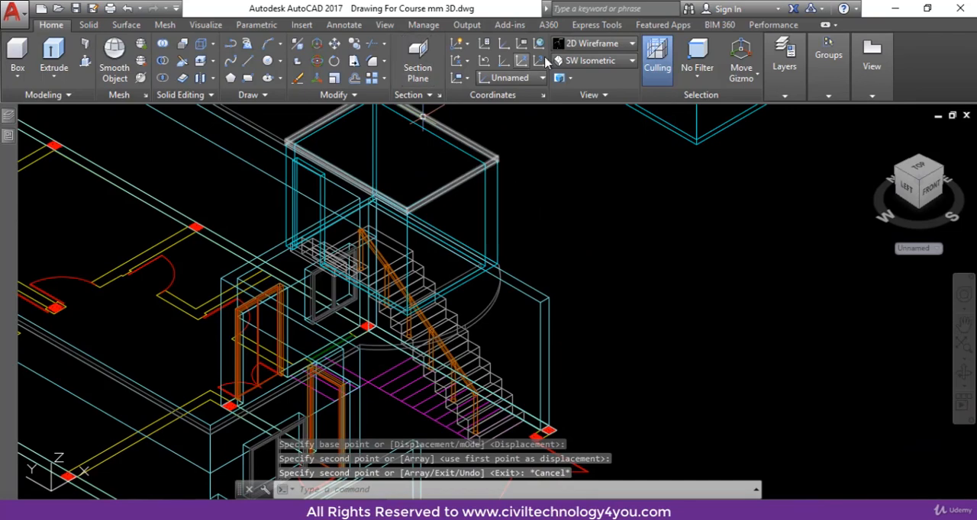
left_click(600, 47)
left_click(760, 72)
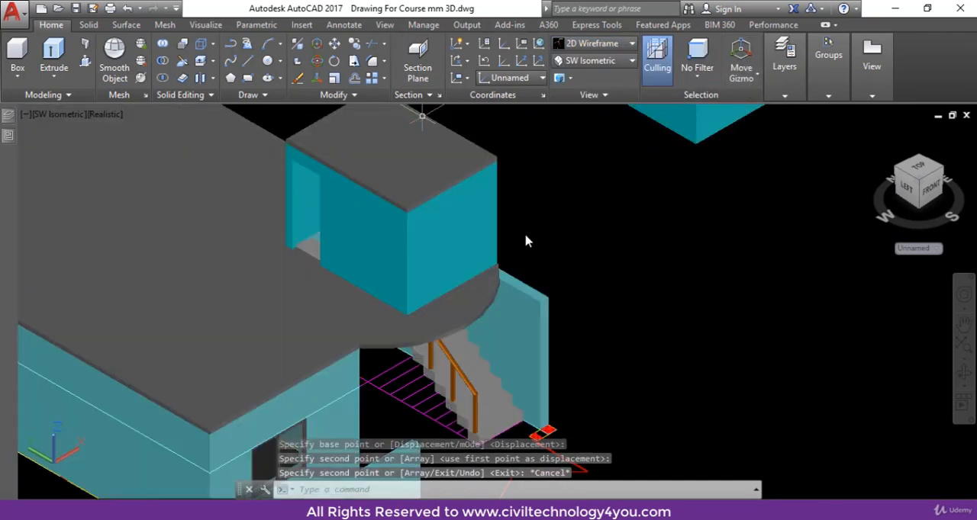
scroll(249, 309, "up", 5)
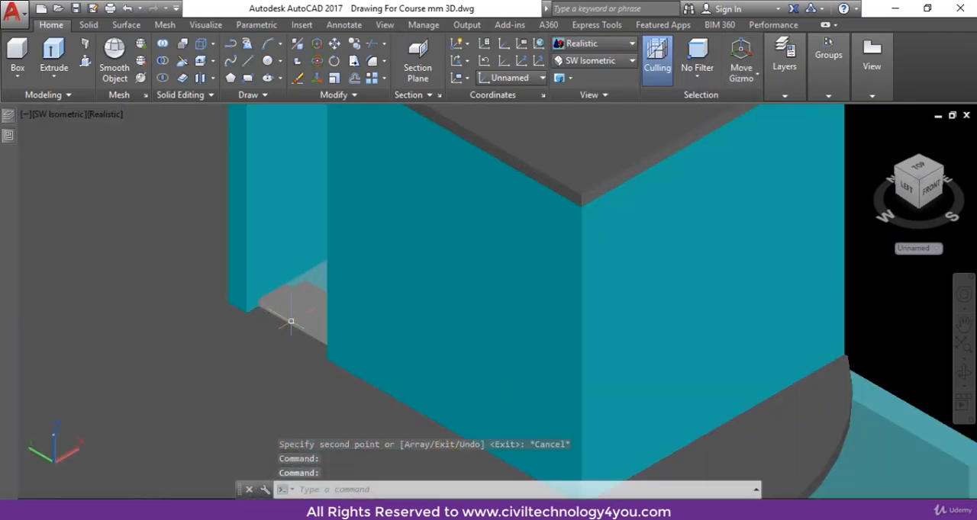
scroll(291, 321, "up", 3)
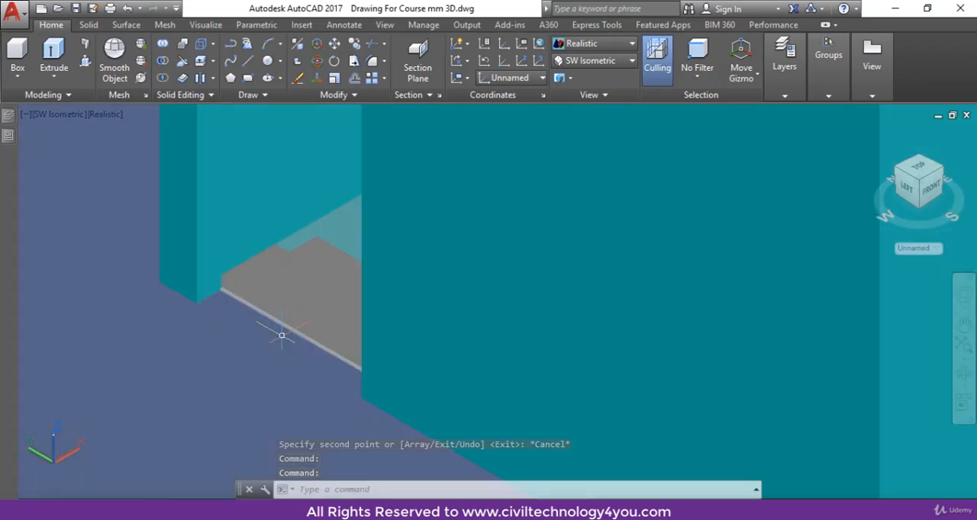
scroll(314, 324, "down", 5)
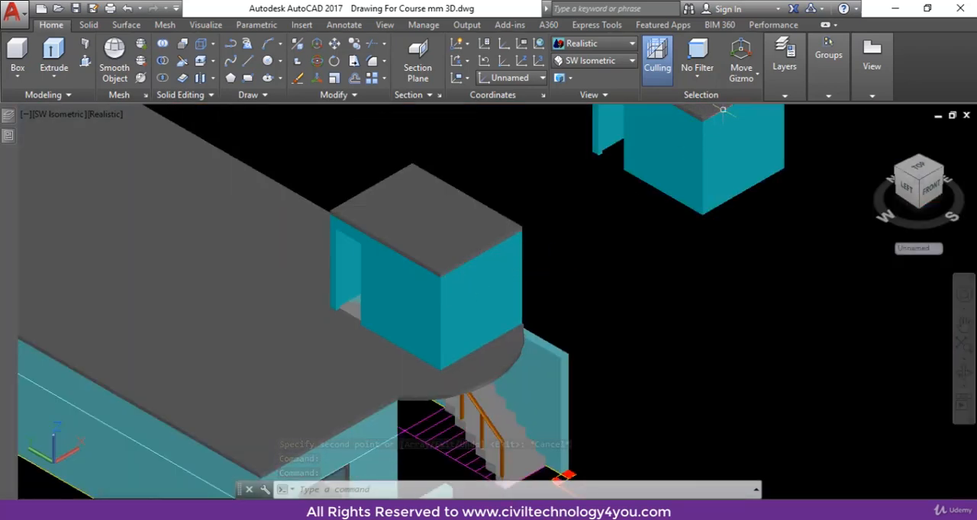
Orbit the model to view the stair room on the house roof from its door side.
left_click(965, 374)
left_click_drag(710, 340, 752, 338)
left_click_drag(777, 336, 794, 336)
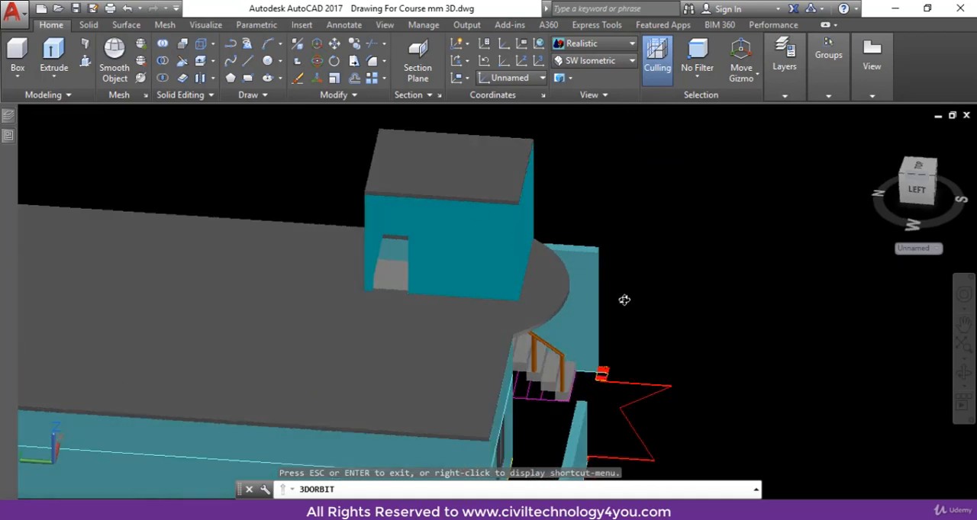
left_click_drag(625, 301, 634, 305)
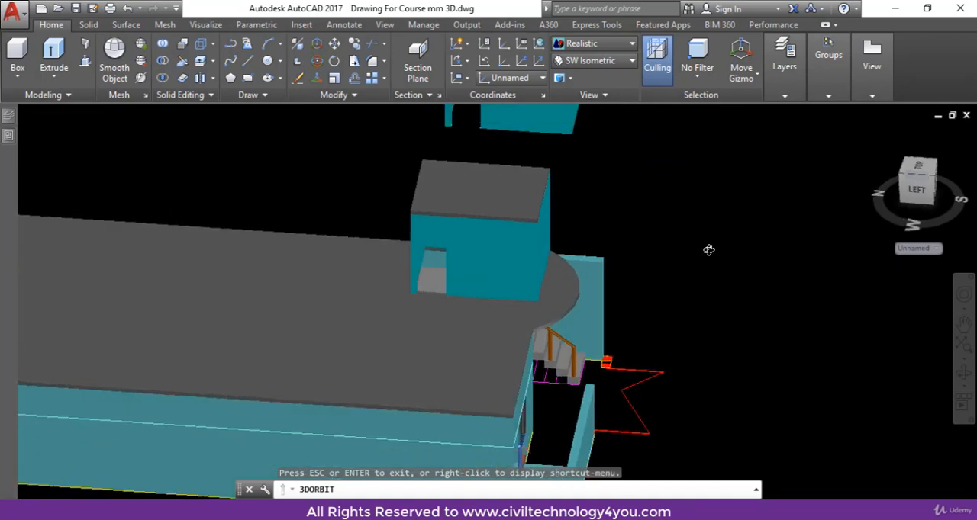